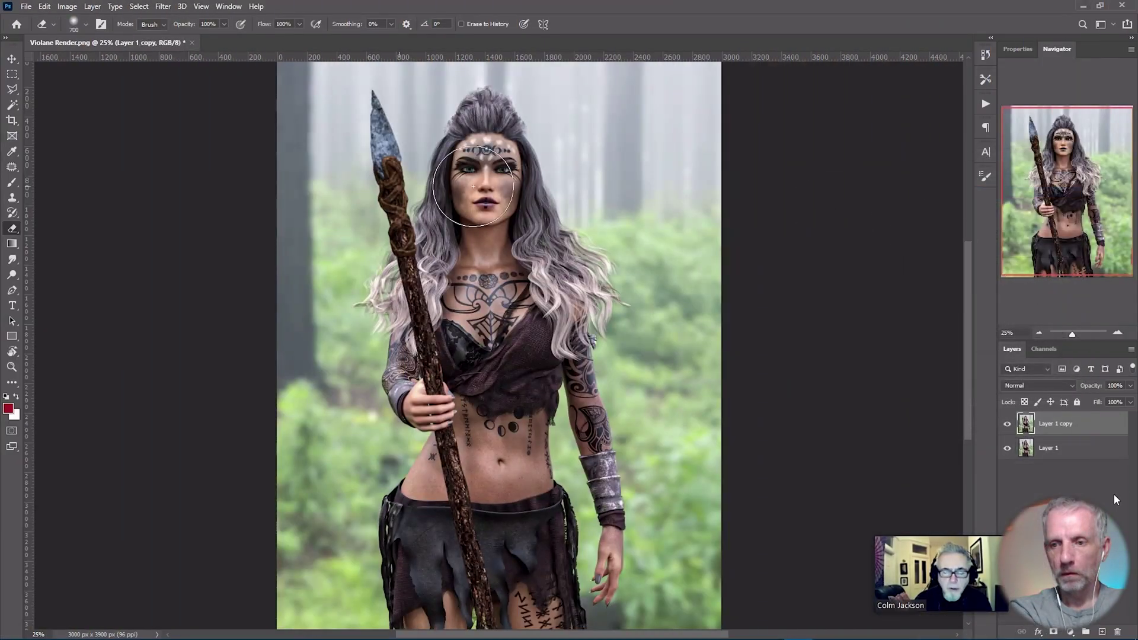
Open the Camera Raw Filter for the Layer 1 copy and reset the Radial Filter's local correction settings
{"action": "left_click", "coordinate": [162, 7]}
{"action": "left_click", "coordinate": [191, 76]}
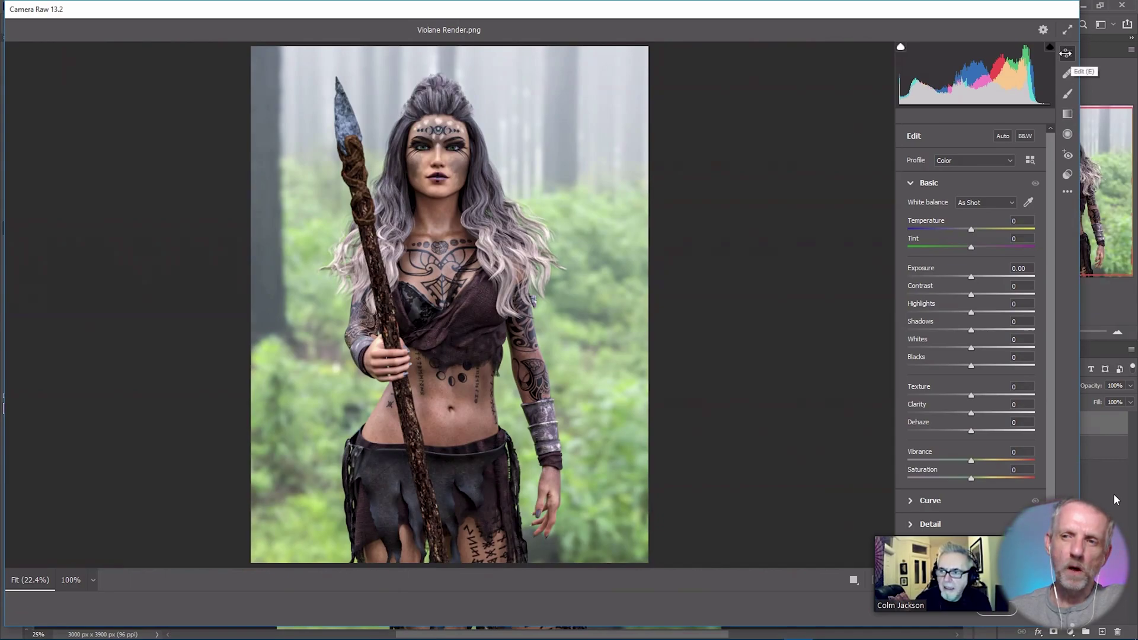
{"action": "left_click", "coordinate": [1066, 139]}
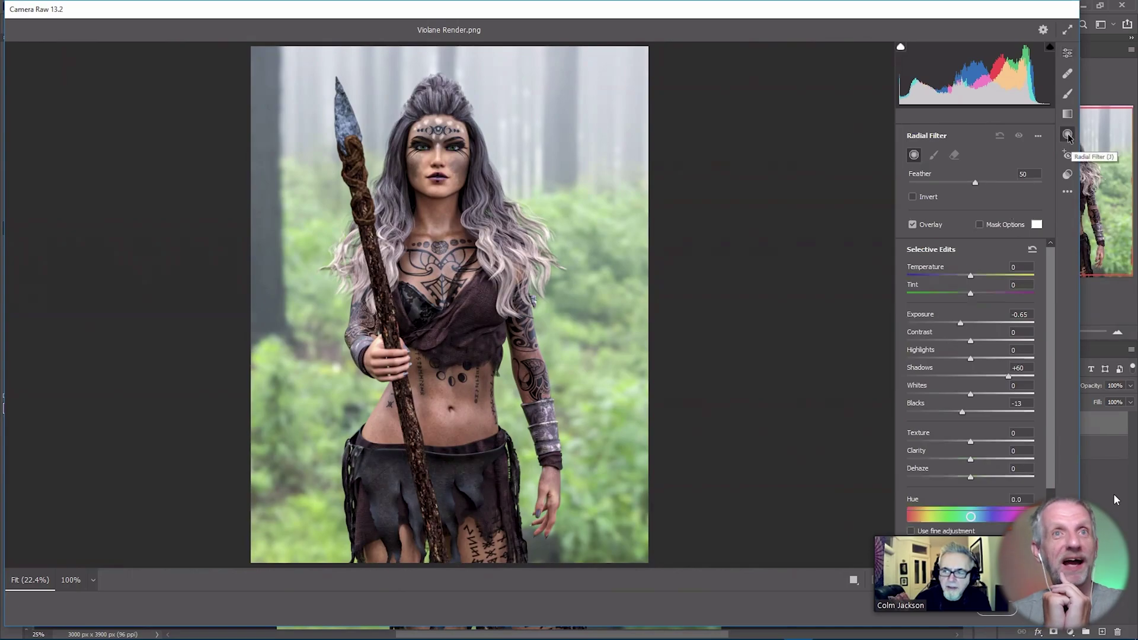
{"action": "left_click", "coordinate": [1037, 135]}
{"action": "left_click", "coordinate": [1030, 168]}
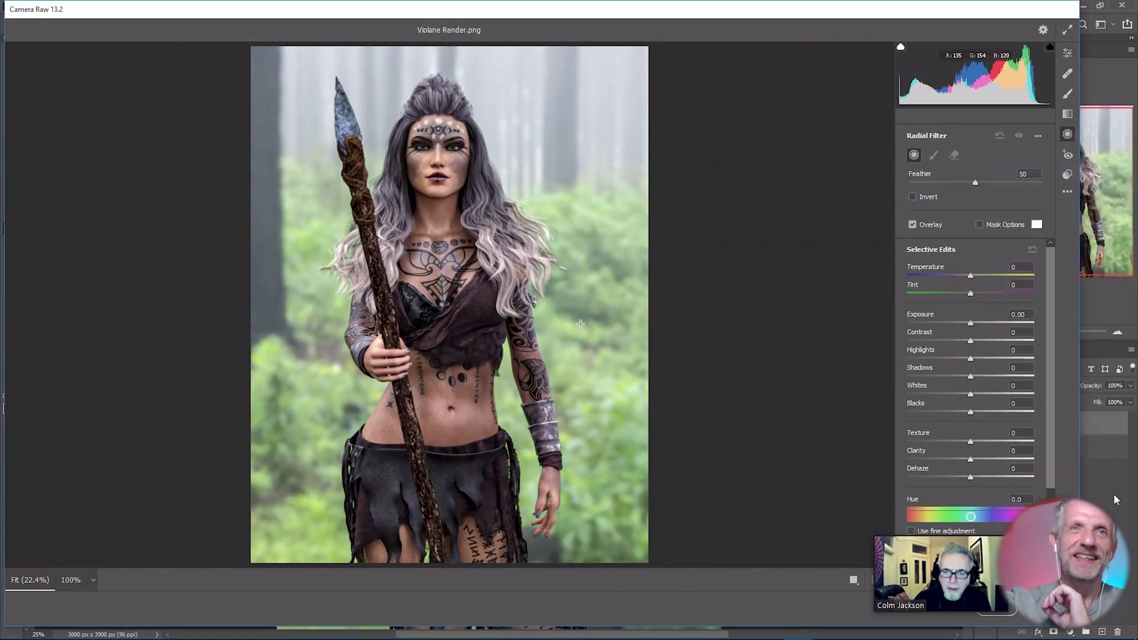
Place a tall radial filter over the foliage beside the bracelet arm, with exposure -0.75, texture +92 and clarity +59
{"action": "left_click_drag", "start_coordinate": [583, 334], "coordinate": [625, 223]}
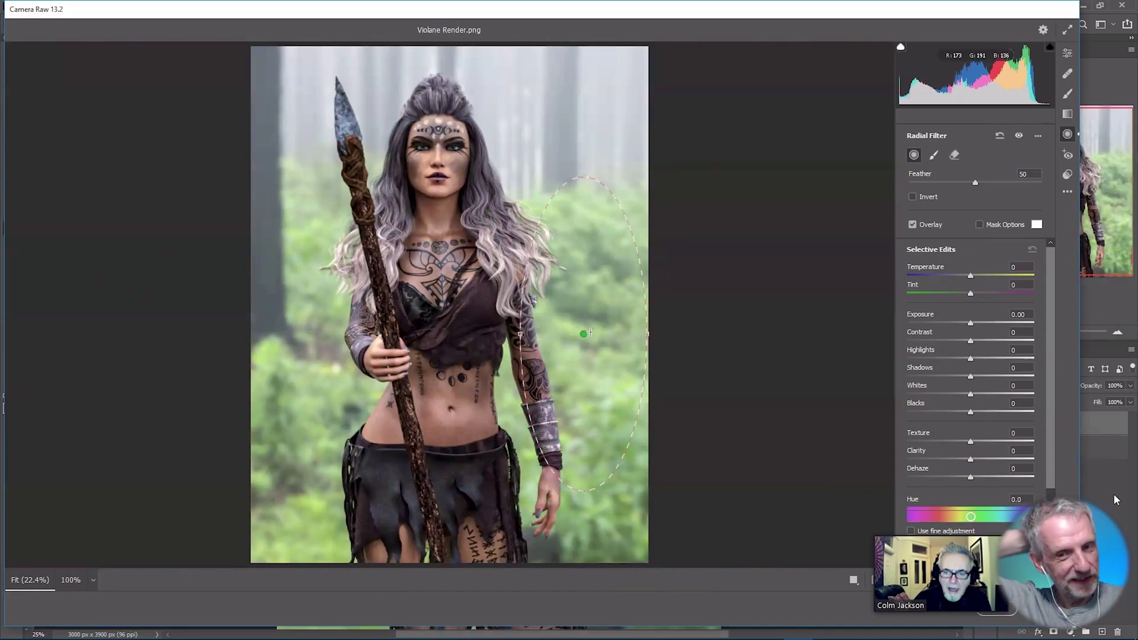
{"action": "left_click_drag", "start_coordinate": [584, 333], "coordinate": [590, 334]}
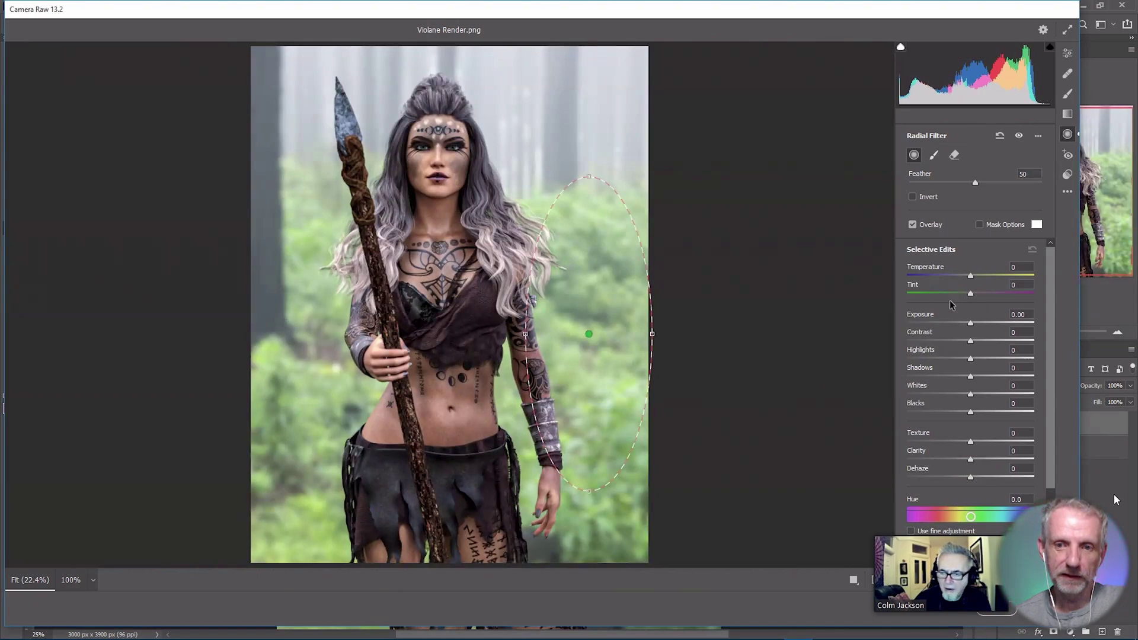
{"action": "left_click_drag", "start_coordinate": [969, 323], "coordinate": [960, 329]}
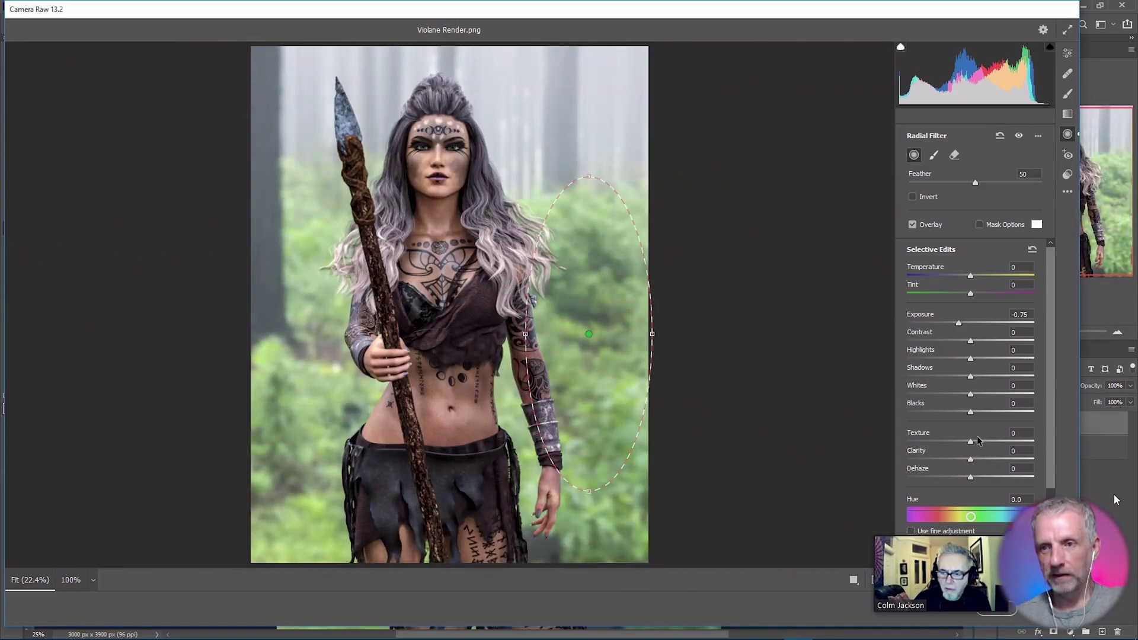
{"action": "left_click_drag", "start_coordinate": [975, 442], "coordinate": [1009, 464]}
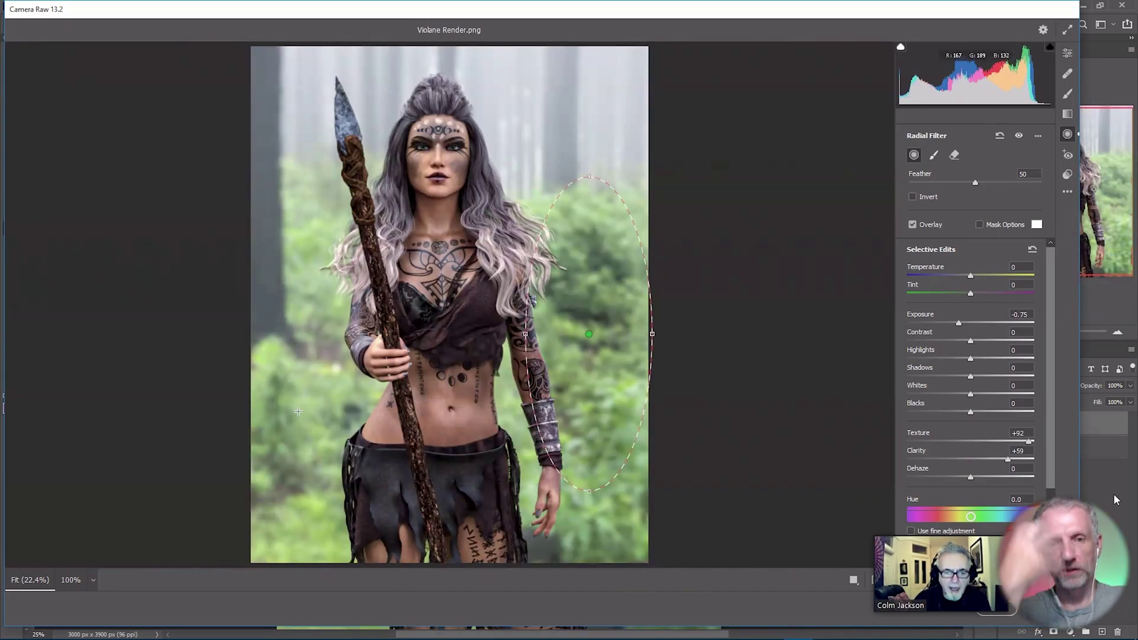
Add three more radial filters over the foliage on both sides of the woman, setting the last one's exposure to -0.70
{"action": "left_click_drag", "start_coordinate": [277, 416], "coordinate": [306, 372]}
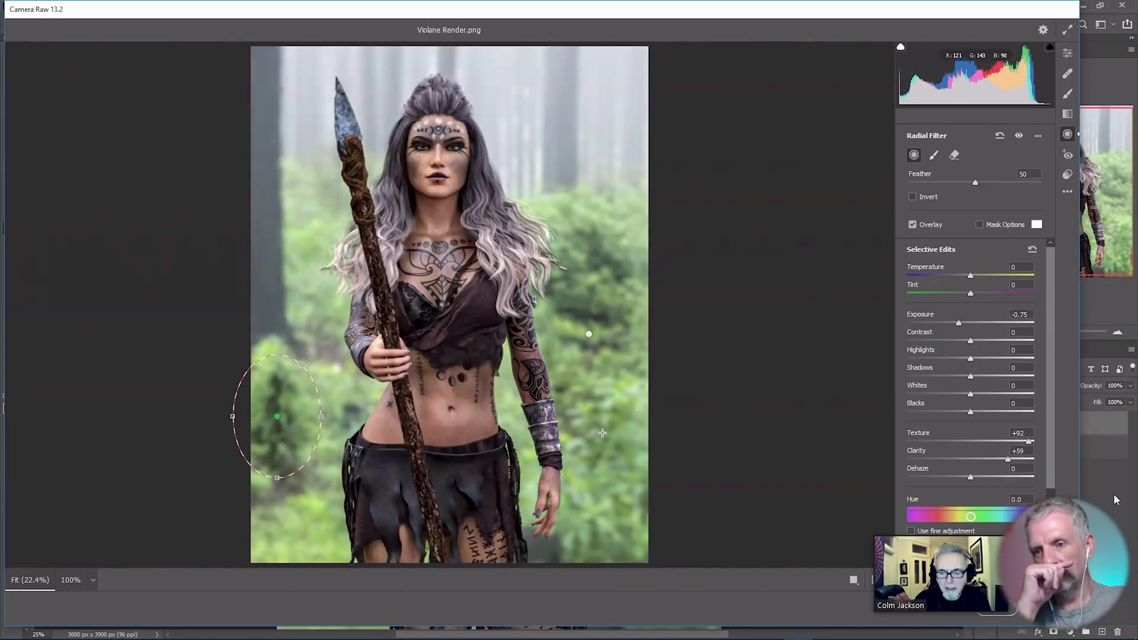
{"action": "left_click_drag", "start_coordinate": [603, 433], "coordinate": [678, 386]}
{"action": "left_click_drag", "start_coordinate": [319, 352], "coordinate": [341, 320]}
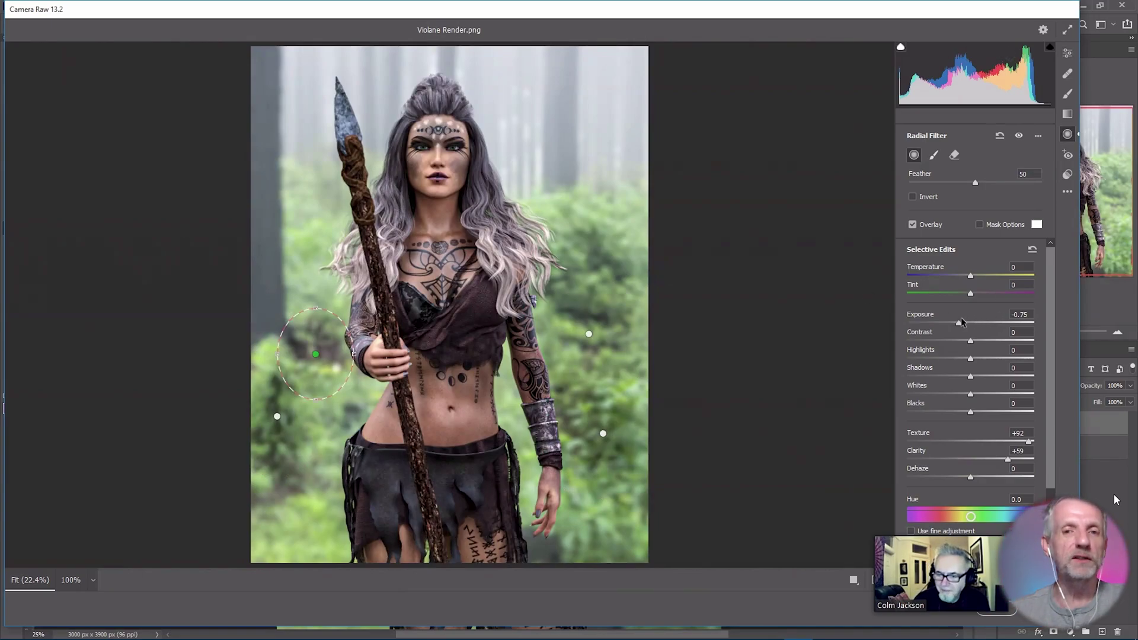
{"action": "left_click_drag", "start_coordinate": [958, 324], "coordinate": [960, 331]}
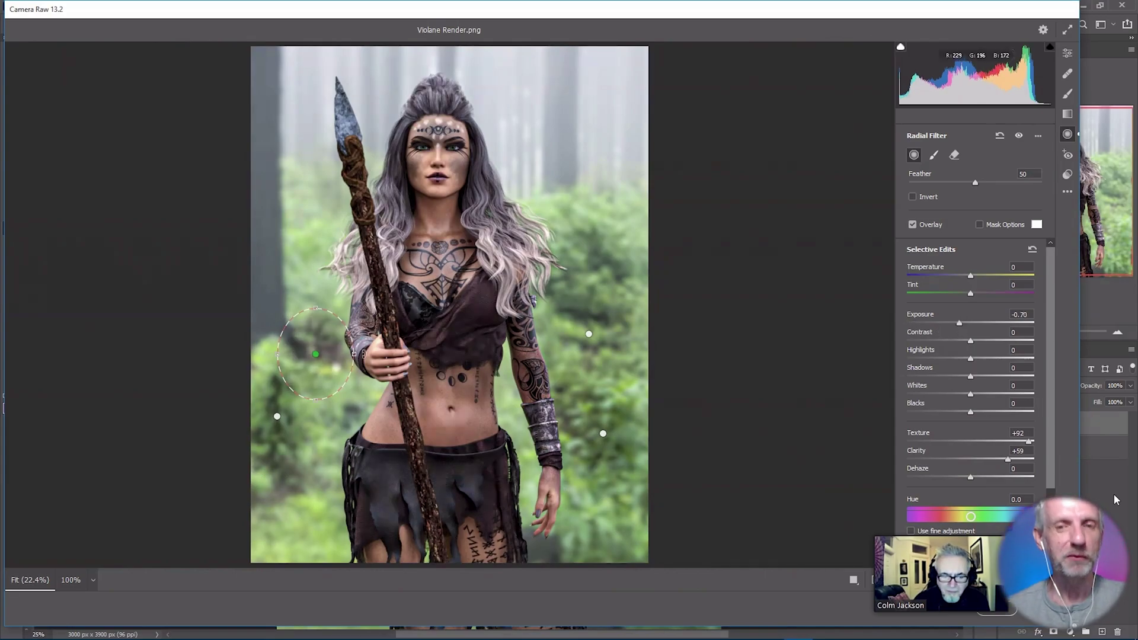
Delete all the radial filters from the foliage
{"action": "key", "text": "Delete"}
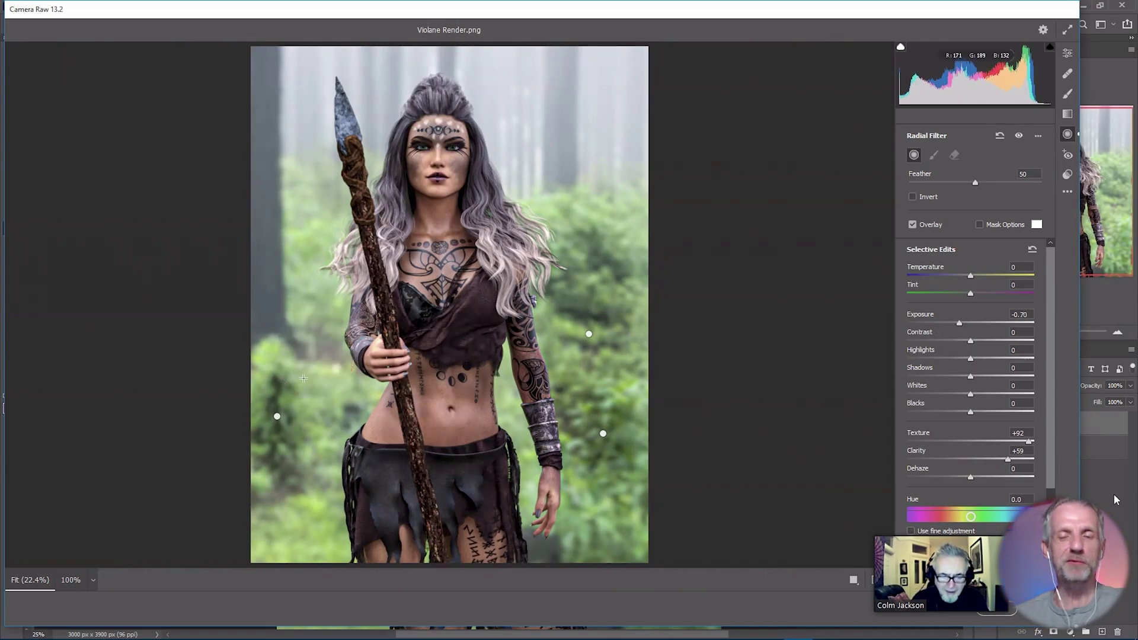
{"action": "left_click", "coordinate": [277, 416]}
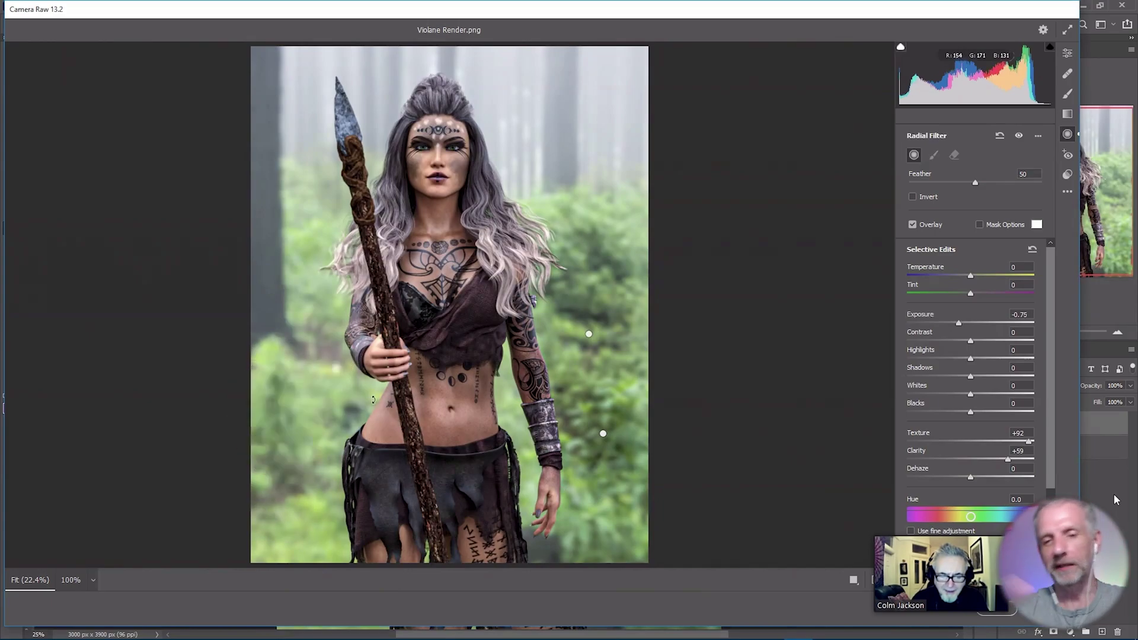
{"action": "left_click", "coordinate": [603, 434]}
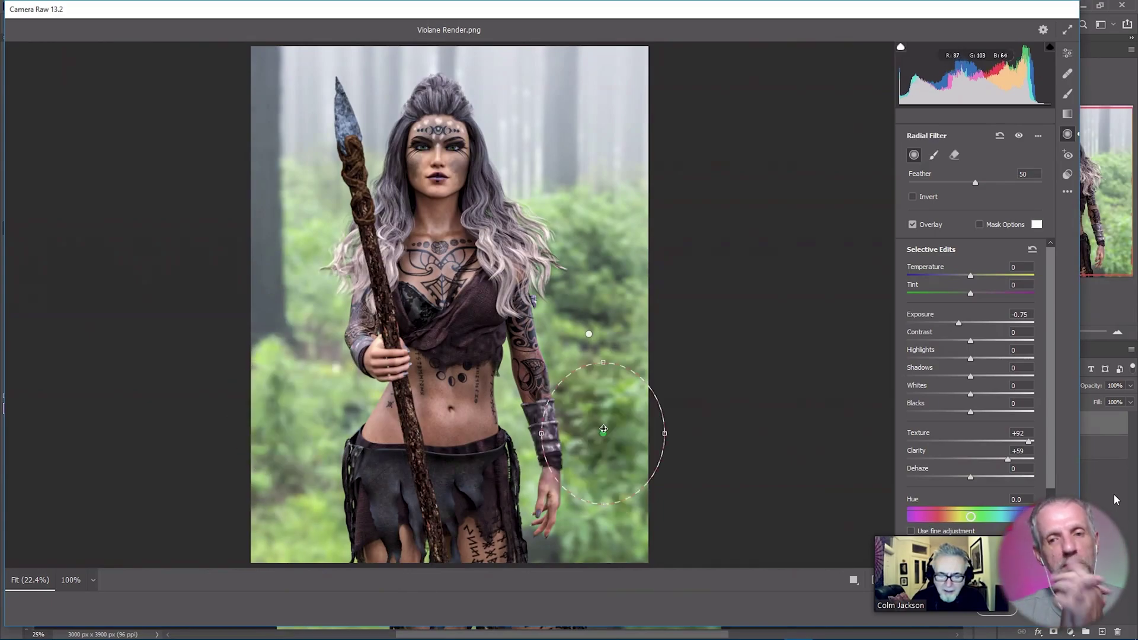
{"action": "left_click", "coordinate": [588, 334]}
{"action": "left_click", "coordinate": [589, 335]}
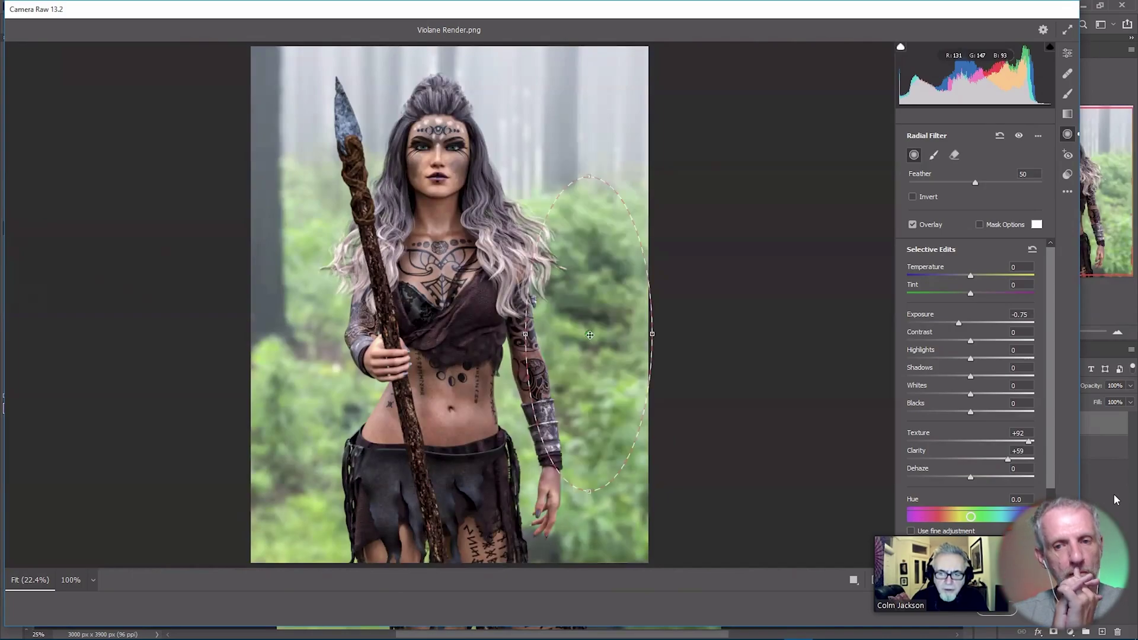
{"action": "key", "text": "Delete"}
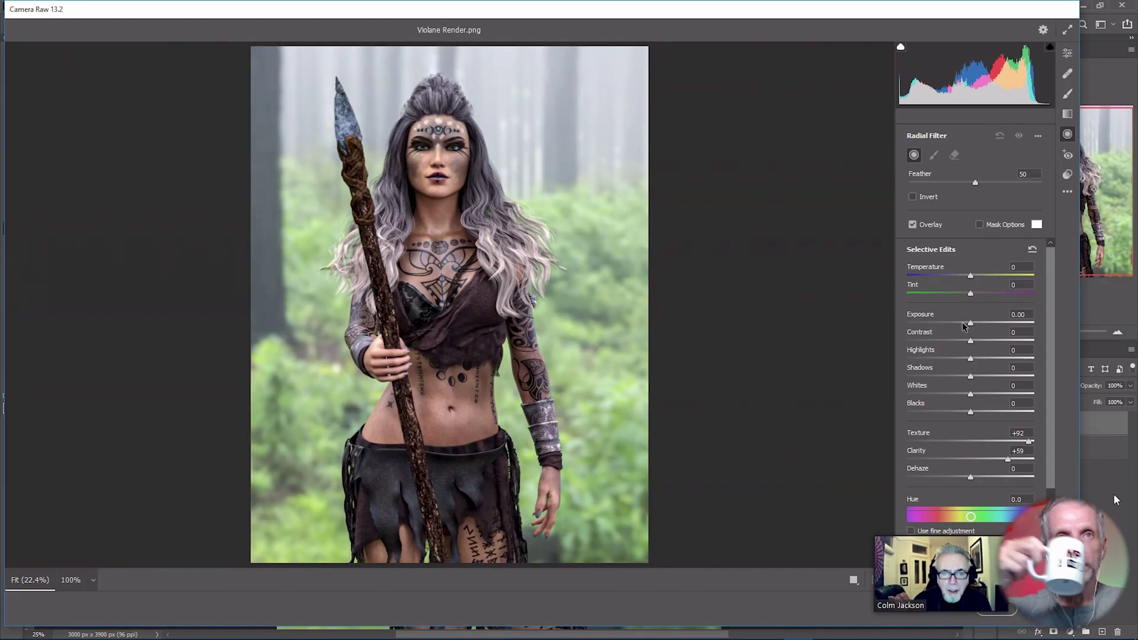
Prepare the Adjustment Brush with reset local correction settings and noise reduction at +50, viewing the face at 100%
{"action": "left_click", "coordinate": [79, 584]}
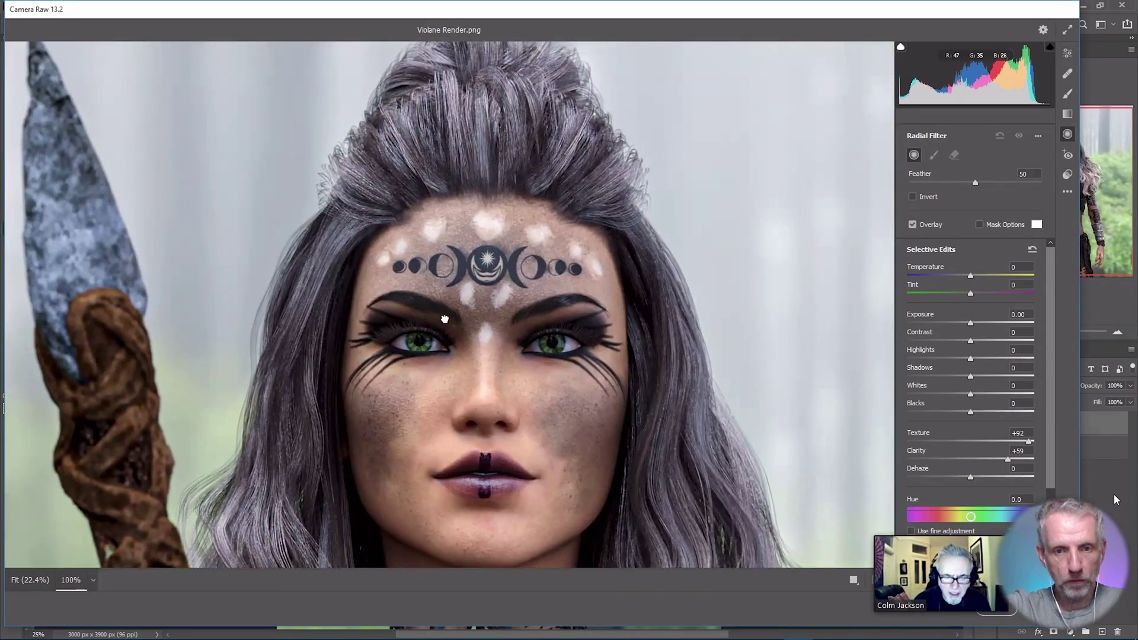
{"action": "left_click_drag", "start_coordinate": [452, 322], "coordinate": [504, 303]}
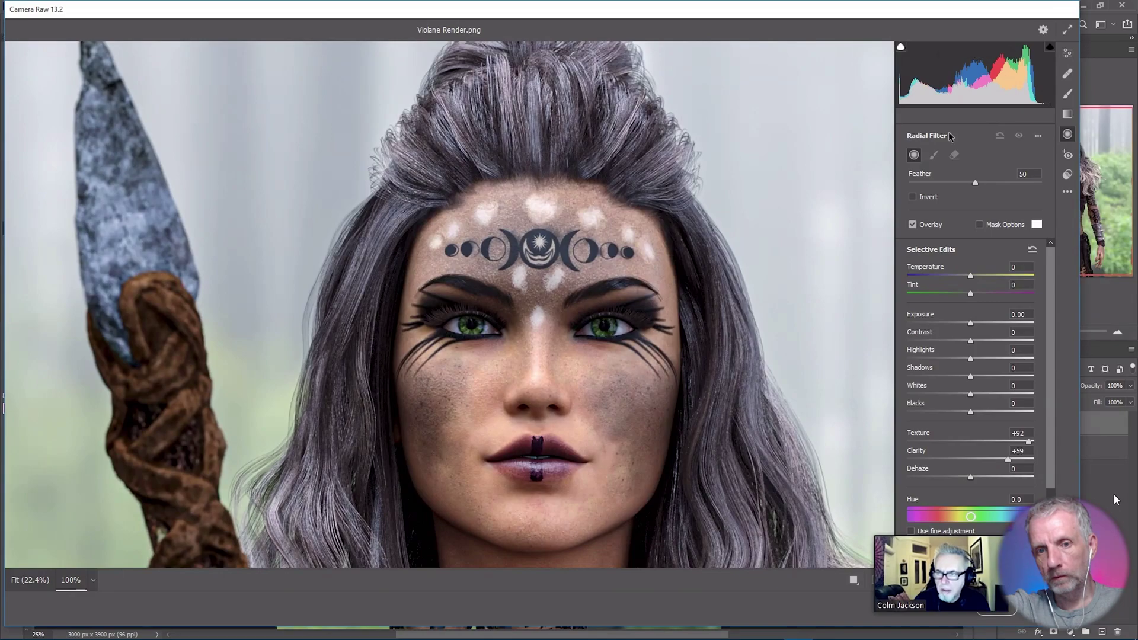
{"action": "left_click", "coordinate": [1068, 95]}
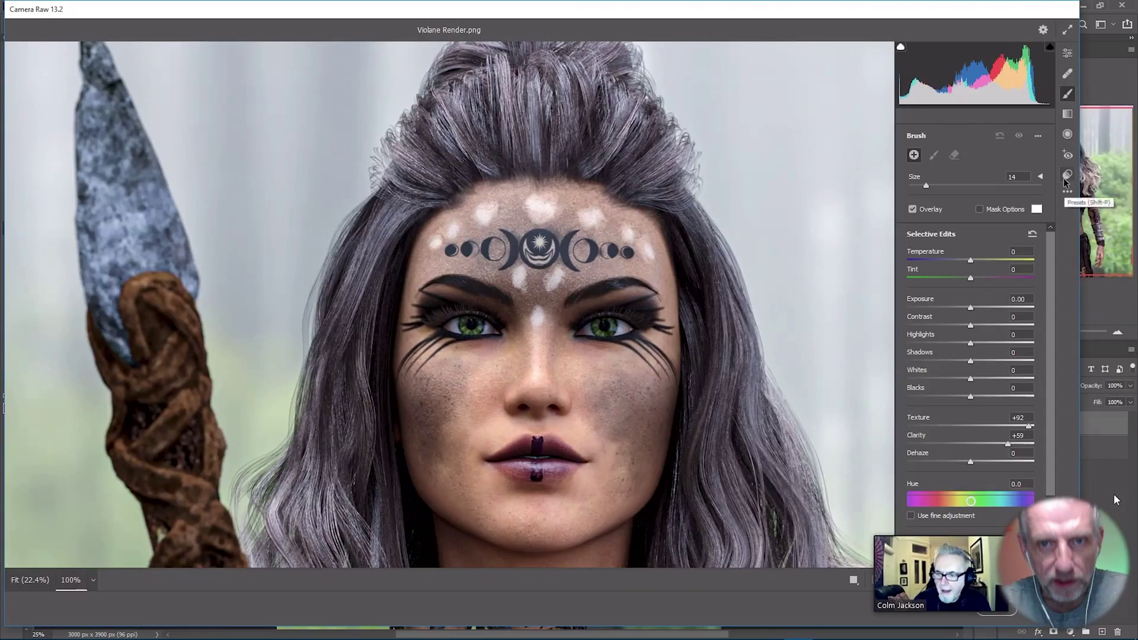
{"action": "left_click", "coordinate": [1037, 136]}
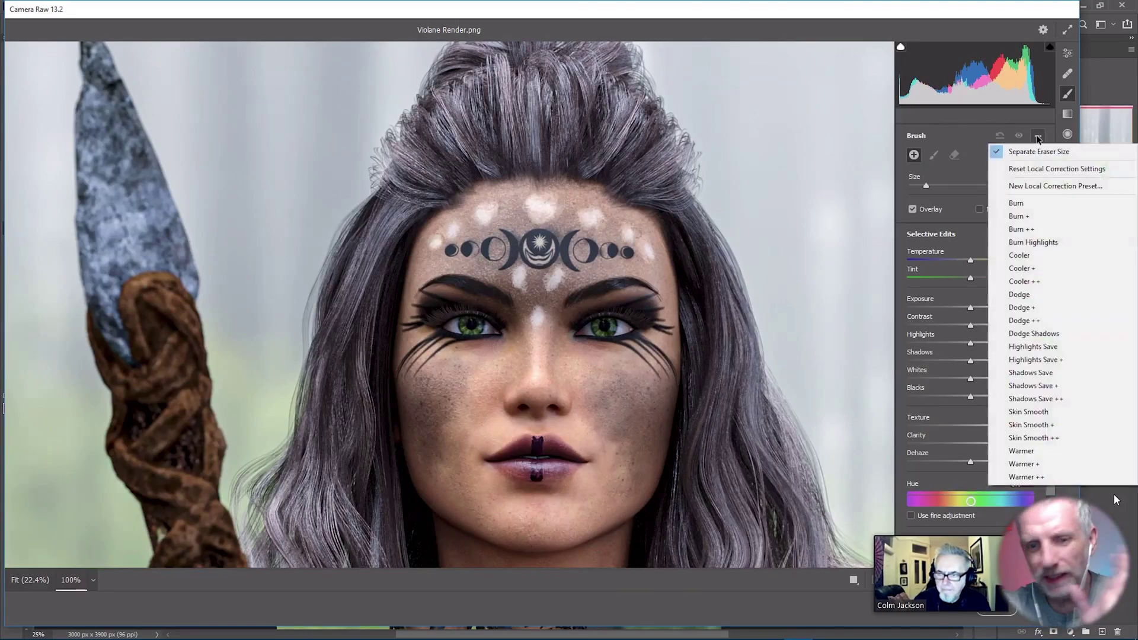
{"action": "left_click", "coordinate": [1034, 167]}
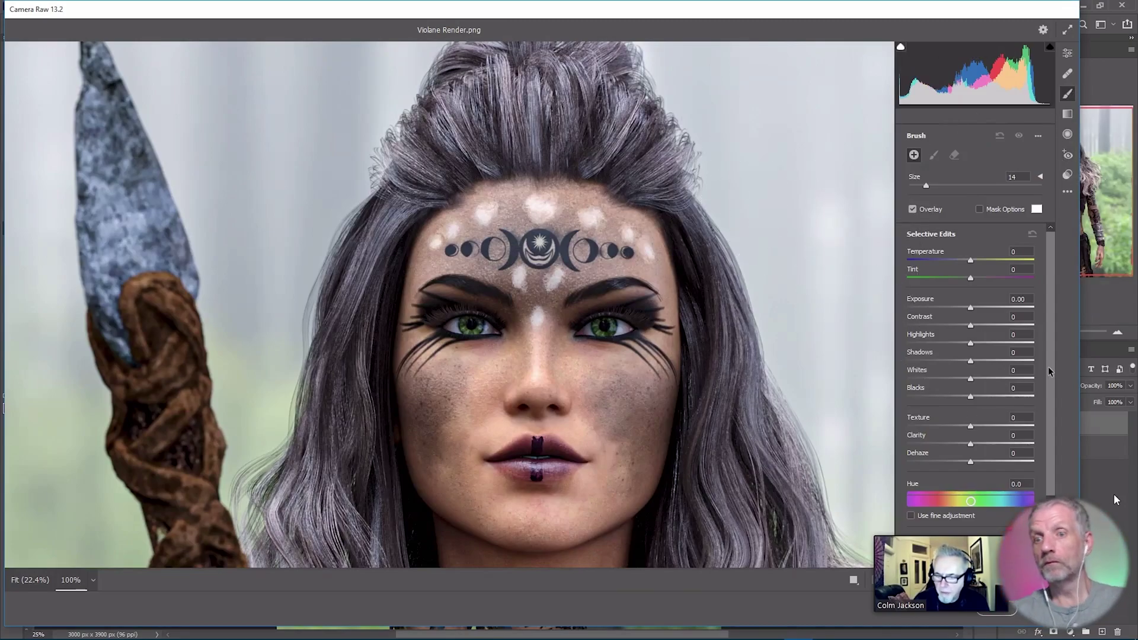
{"action": "left_click_drag", "start_coordinate": [1047, 367], "coordinate": [1044, 449]}
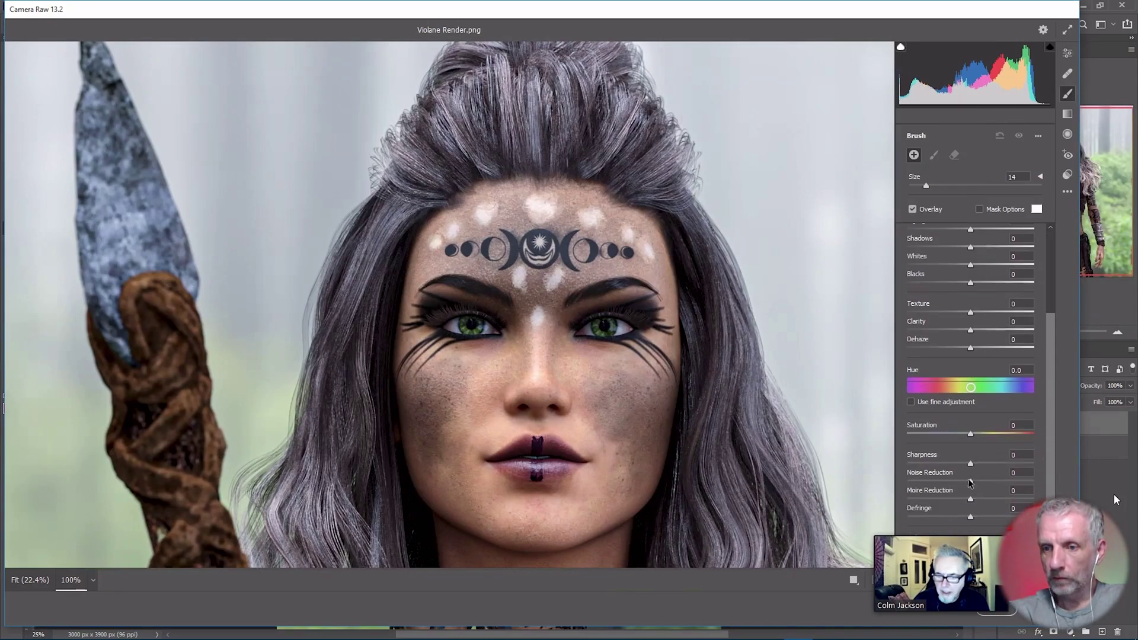
{"action": "left_click_drag", "start_coordinate": [968, 482], "coordinate": [1000, 483]}
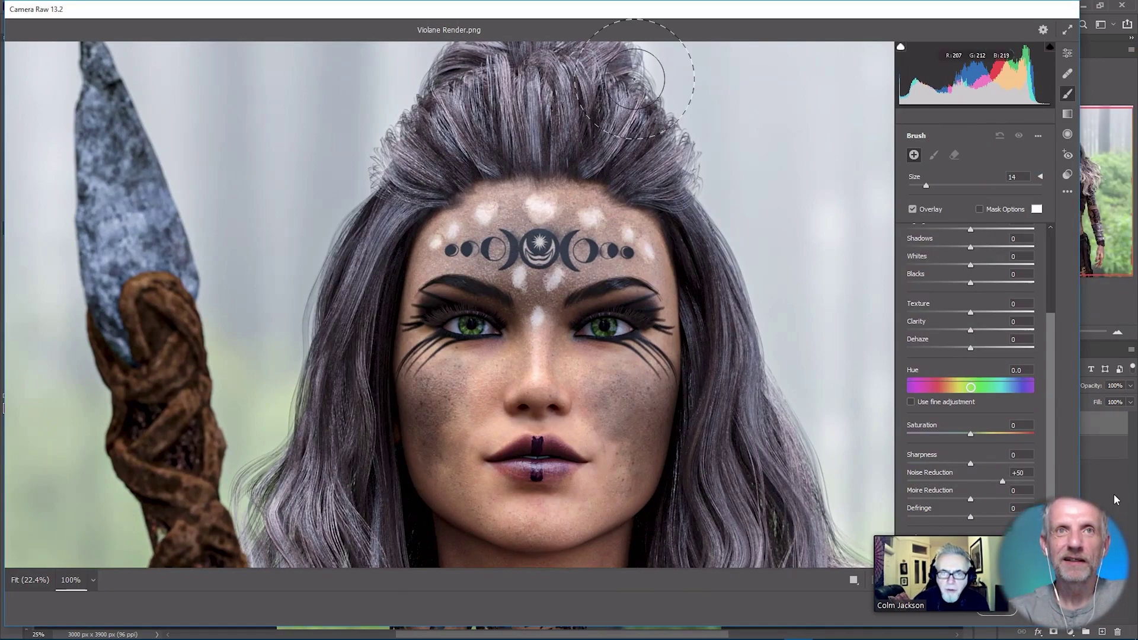
Paint the noise reduction over the woman's hair, from the crown down to the wavy lengths on both sides
{"action": "mouse_move", "coordinate": [493, 114]}
{"action": "left_mouse_down"}
{"action": "mouse_move", "coordinate": [530, 107]}
{"action": "mouse_move", "coordinate": [580, 71]}
{"action": "mouse_move", "coordinate": [428, 141]}
{"action": "mouse_move", "coordinate": [339, 317]}
{"action": "mouse_move", "coordinate": [291, 508]}
{"action": "left_mouse_up"}
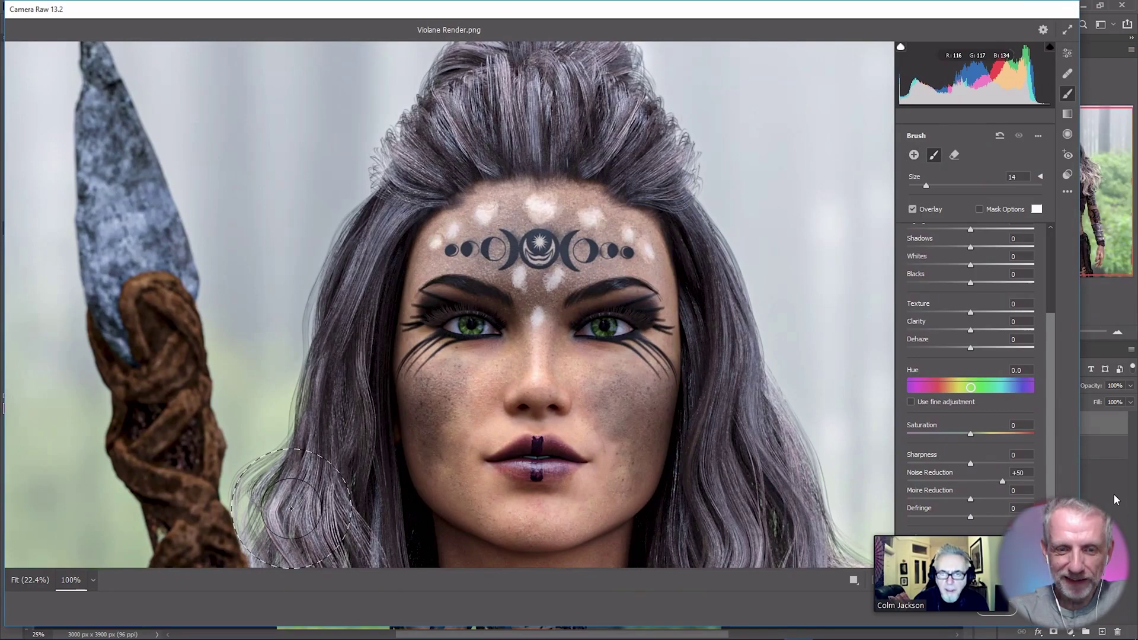
{"action": "mouse_move", "coordinate": [655, 129]}
{"action": "left_mouse_down"}
{"action": "mouse_move", "coordinate": [737, 477]}
{"action": "mouse_move", "coordinate": [734, 520]}
{"action": "mouse_move", "coordinate": [748, 451]}
{"action": "mouse_move", "coordinate": [682, 154]}
{"action": "mouse_move", "coordinate": [610, 103]}
{"action": "left_mouse_up"}
{"action": "key", "text": "space"}
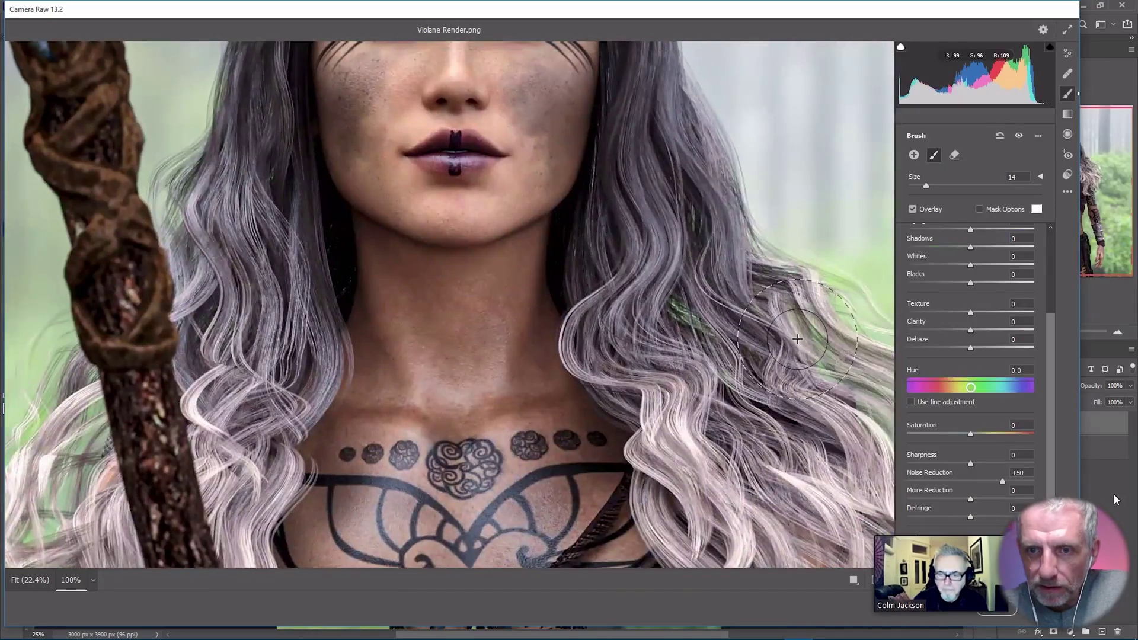
{"action": "mouse_move", "coordinate": [255, 171]}
{"action": "left_mouse_down"}
{"action": "mouse_move", "coordinate": [234, 228]}
{"action": "mouse_move", "coordinate": [289, 354]}
{"action": "mouse_move", "coordinate": [246, 415]}
{"action": "mouse_move", "coordinate": [260, 344]}
{"action": "mouse_move", "coordinate": [259, 224]}
{"action": "mouse_move", "coordinate": [210, 278]}
{"action": "mouse_move", "coordinate": [241, 445]}
{"action": "left_mouse_up"}
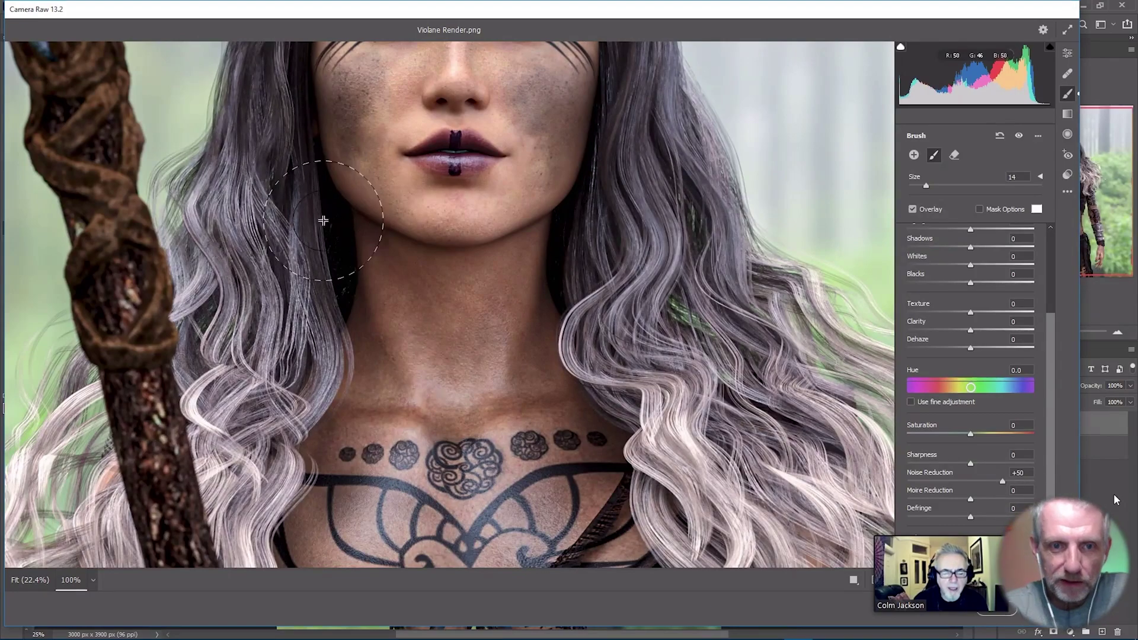
{"action": "left_click_drag", "start_coordinate": [526, 104], "coordinate": [525, 348]}
{"action": "left_click_drag", "start_coordinate": [474, 165], "coordinate": [499, 234]}
{"action": "scroll", "coordinate": [499, 234], "scroll_direction": "up", "scroll_amount": 2}
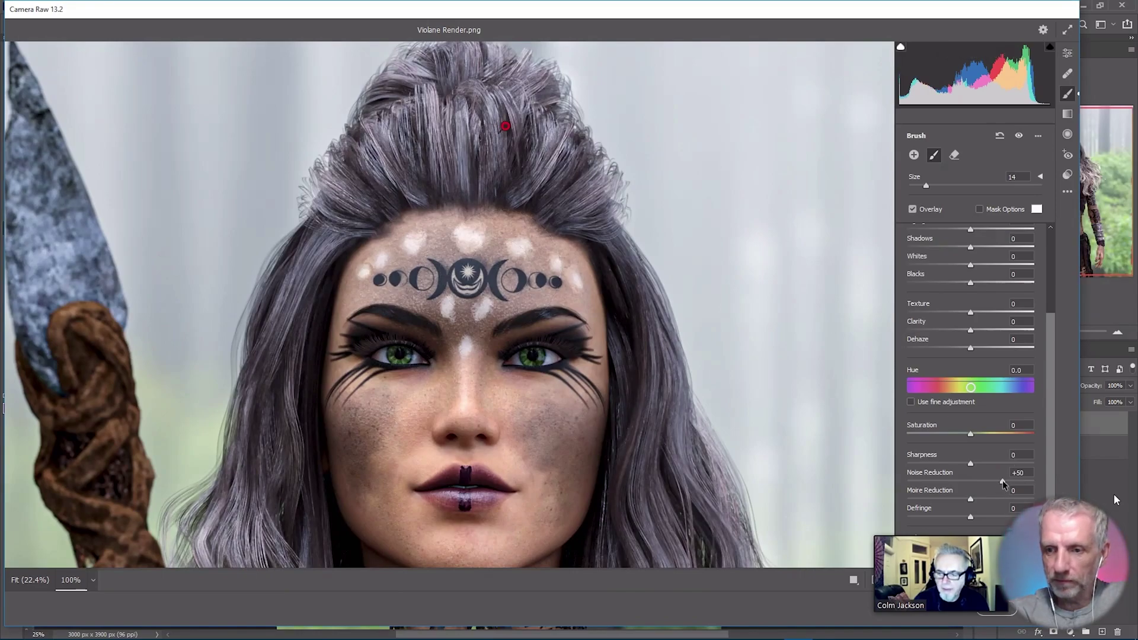
Try noise reduction at +100 on the hair adjustment, and settle on +39
{"action": "left_click_drag", "start_coordinate": [1002, 480], "coordinate": [1054, 482]}
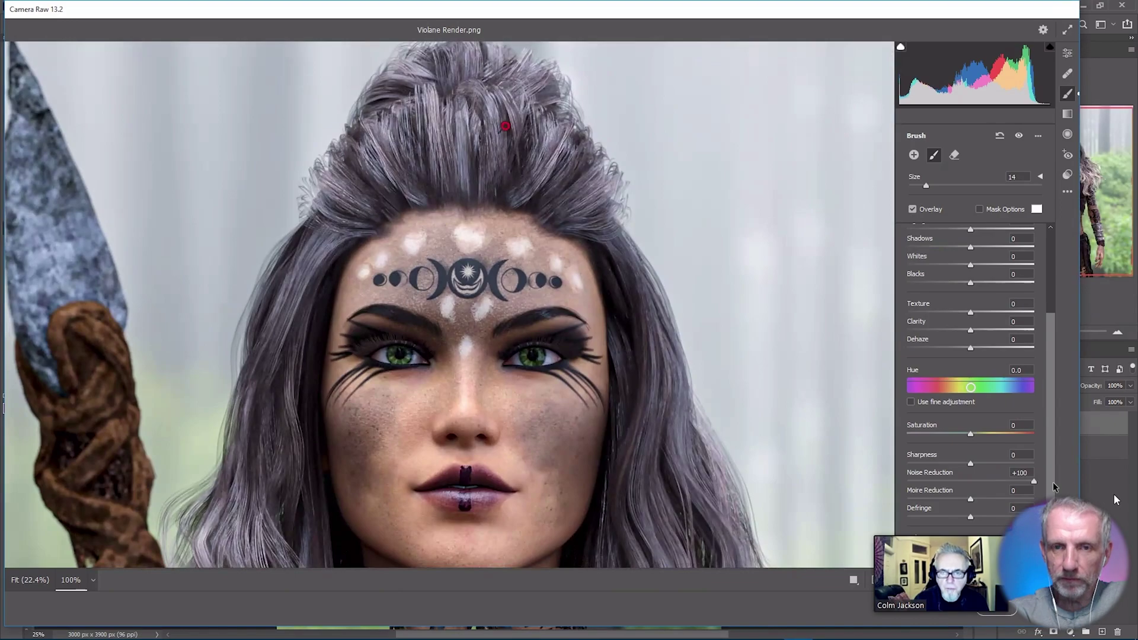
{"action": "left_click", "coordinate": [1011, 482]}
{"action": "left_click_drag", "start_coordinate": [1011, 482], "coordinate": [995, 484]}
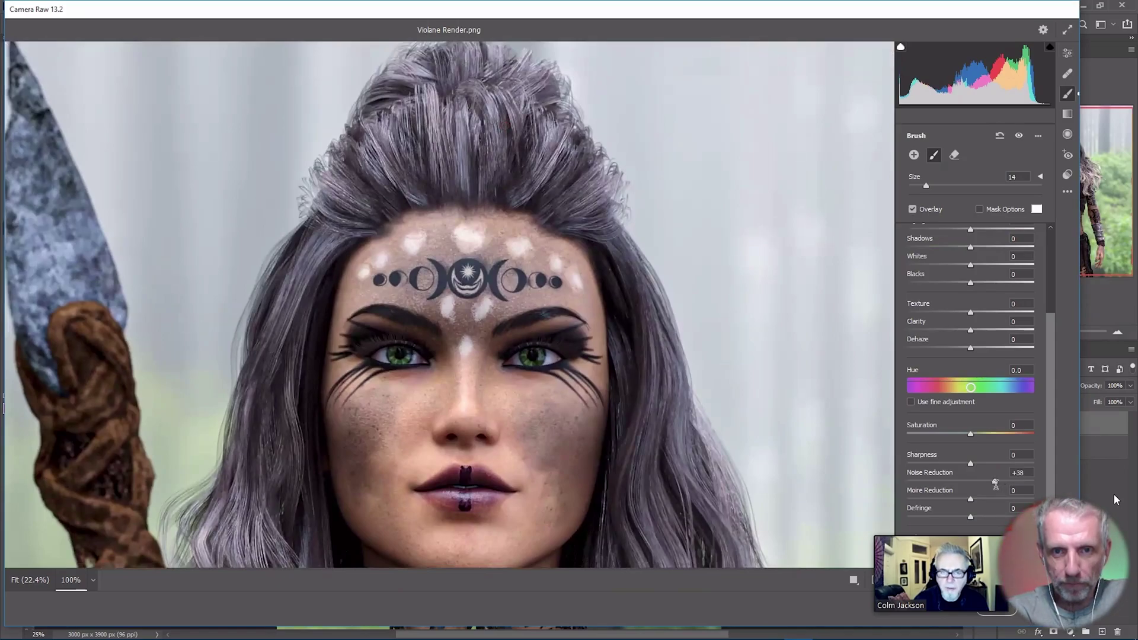
{"action": "left_click_drag", "start_coordinate": [995, 484], "coordinate": [995, 485]}
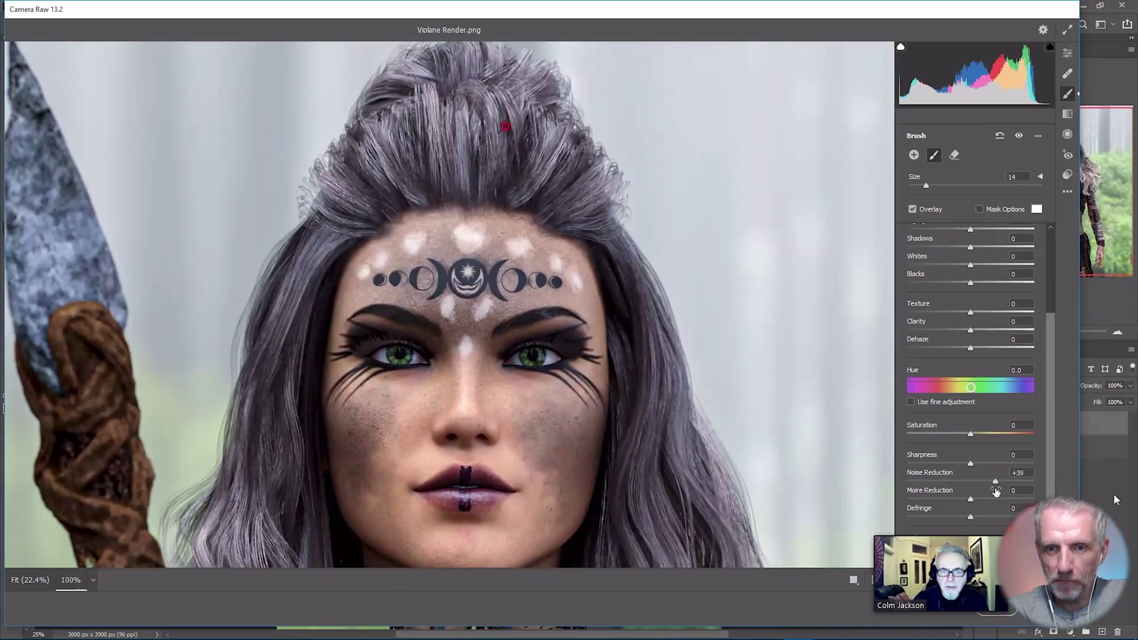
Start a new brush adjustment for the face with reset local correction settings and sharpness at +40
{"action": "left_click_drag", "start_coordinate": [693, 387], "coordinate": [732, 279]}
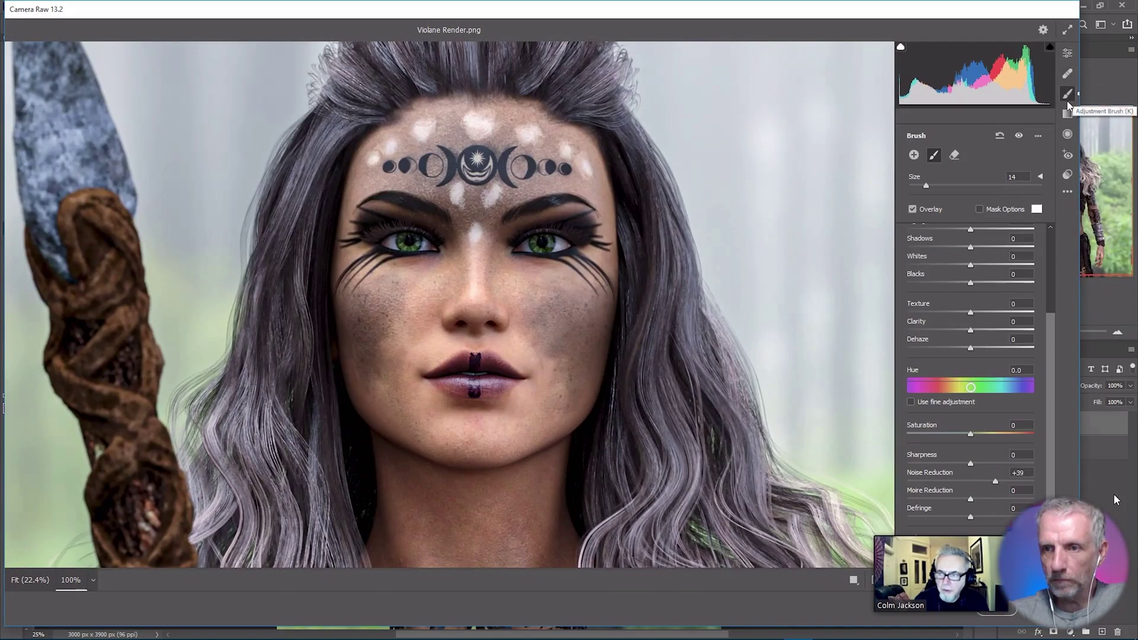
{"action": "left_click", "coordinate": [914, 156]}
{"action": "left_click", "coordinate": [1038, 136]}
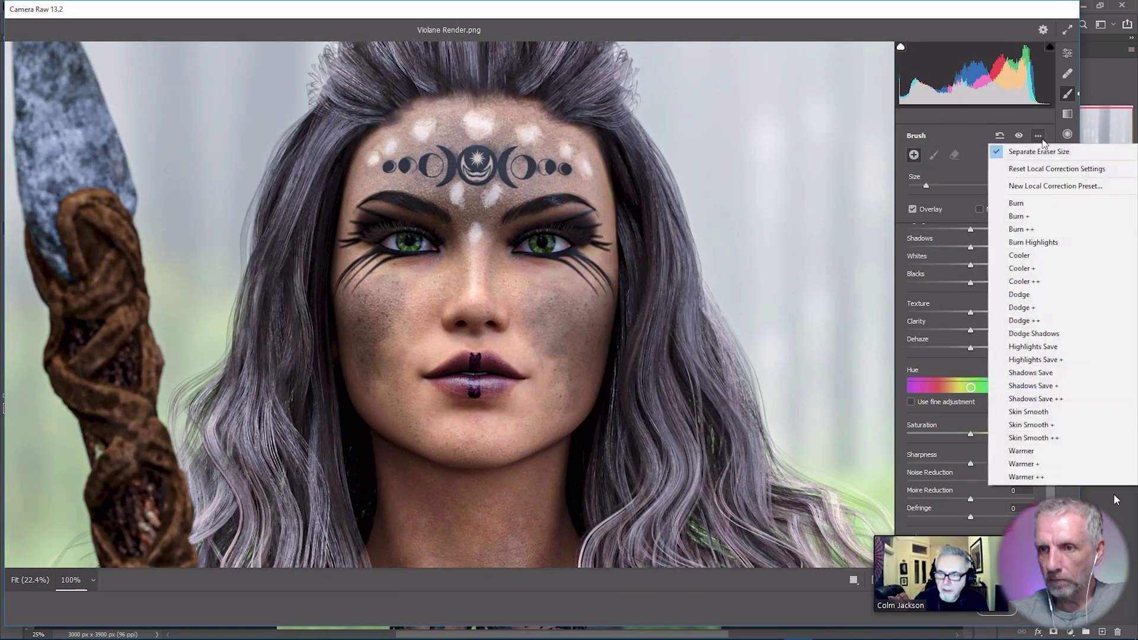
{"action": "left_click", "coordinate": [1038, 170]}
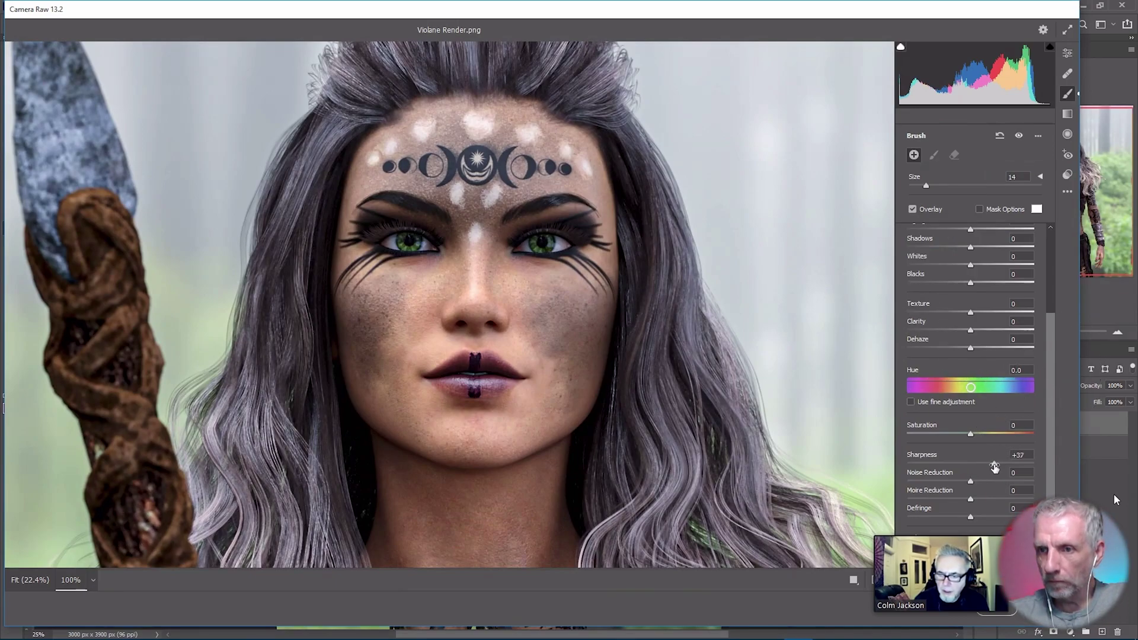
{"action": "left_click_drag", "start_coordinate": [999, 466], "coordinate": [996, 465]}
Enlarge the brush to 18, paint the sharpening across the face, and set its sharpness to +34
{"action": "key", "text": "bracketright"}
{"action": "key", "text": "bracketright"}
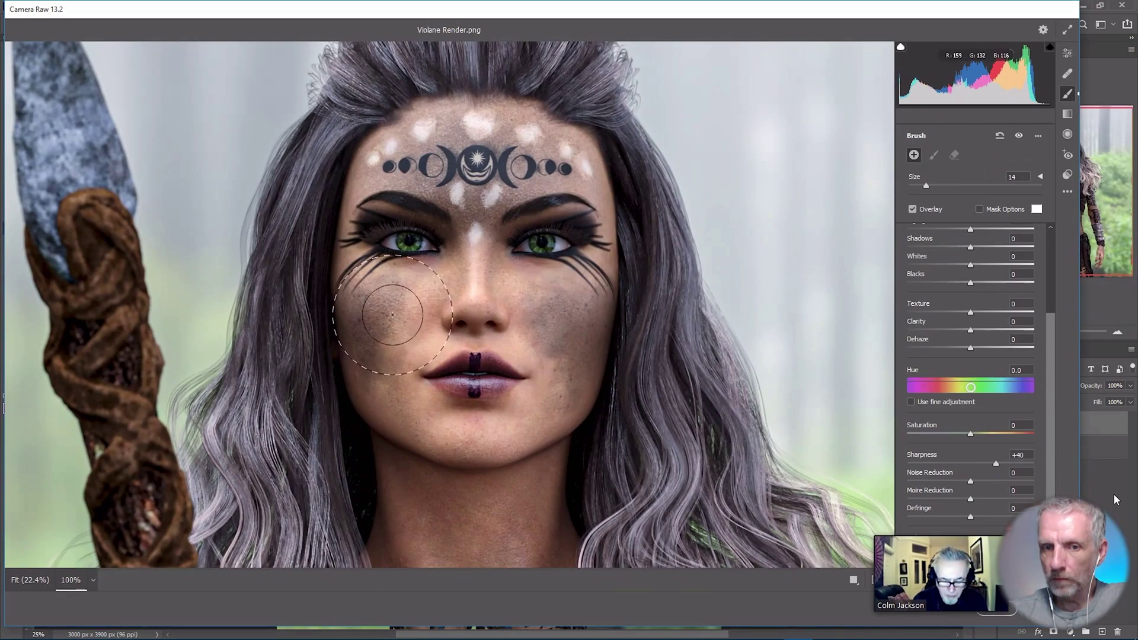
{"action": "mouse_move", "coordinate": [381, 254]}
{"action": "left_mouse_down"}
{"action": "mouse_move", "coordinate": [414, 232]}
{"action": "mouse_move", "coordinate": [453, 245]}
{"action": "mouse_move", "coordinate": [408, 248]}
{"action": "mouse_move", "coordinate": [547, 235]}
{"action": "mouse_move", "coordinate": [533, 250]}
{"action": "mouse_move", "coordinate": [556, 243]}
{"action": "mouse_move", "coordinate": [536, 323]}
{"action": "mouse_move", "coordinate": [594, 302]}
{"action": "mouse_move", "coordinate": [561, 333]}
{"action": "mouse_move", "coordinate": [426, 285]}
{"action": "mouse_move", "coordinate": [389, 329]}
{"action": "mouse_move", "coordinate": [494, 290]}
{"action": "mouse_move", "coordinate": [585, 385]}
{"action": "mouse_move", "coordinate": [560, 399]}
{"action": "mouse_move", "coordinate": [509, 384]}
{"action": "mouse_move", "coordinate": [440, 388]}
{"action": "mouse_move", "coordinate": [490, 384]}
{"action": "mouse_move", "coordinate": [454, 396]}
{"action": "mouse_move", "coordinate": [598, 315]}
{"action": "mouse_move", "coordinate": [527, 299]}
{"action": "mouse_move", "coordinate": [549, 297]}
{"action": "mouse_move", "coordinate": [535, 157]}
{"action": "mouse_move", "coordinate": [544, 149]}
{"action": "mouse_move", "coordinate": [457, 163]}
{"action": "mouse_move", "coordinate": [461, 153]}
{"action": "mouse_move", "coordinate": [450, 170]}
{"action": "mouse_move", "coordinate": [517, 161]}
{"action": "left_mouse_up"}
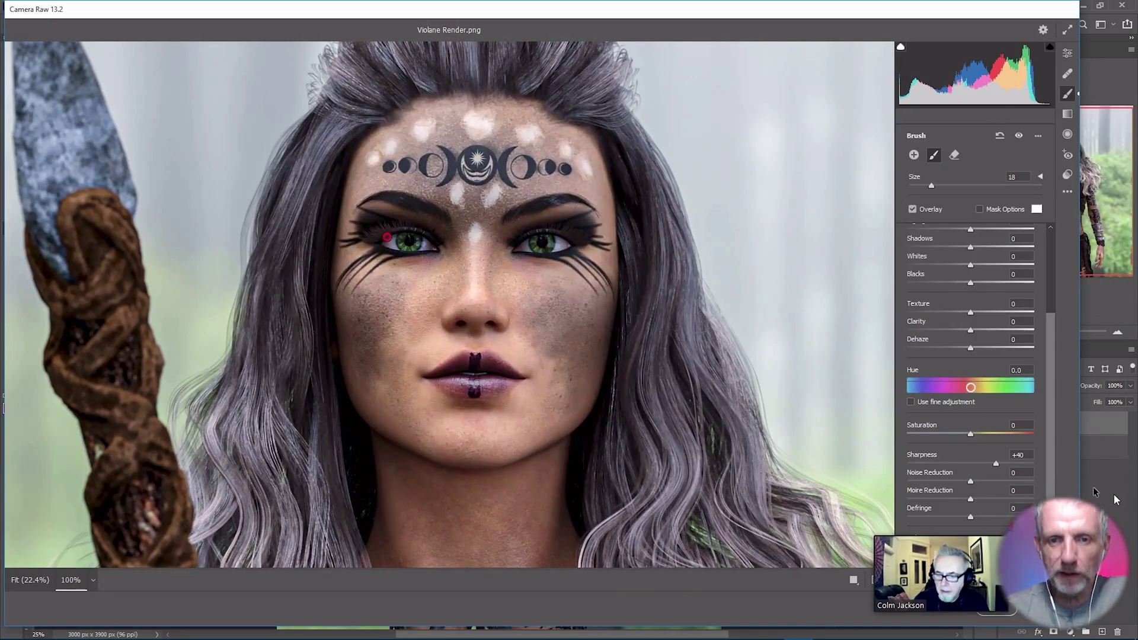
{"action": "mouse_move", "coordinate": [996, 463]}
{"action": "left_mouse_down"}
{"action": "mouse_move", "coordinate": [1031, 463]}
{"action": "mouse_move", "coordinate": [995, 473]}
{"action": "left_mouse_up"}
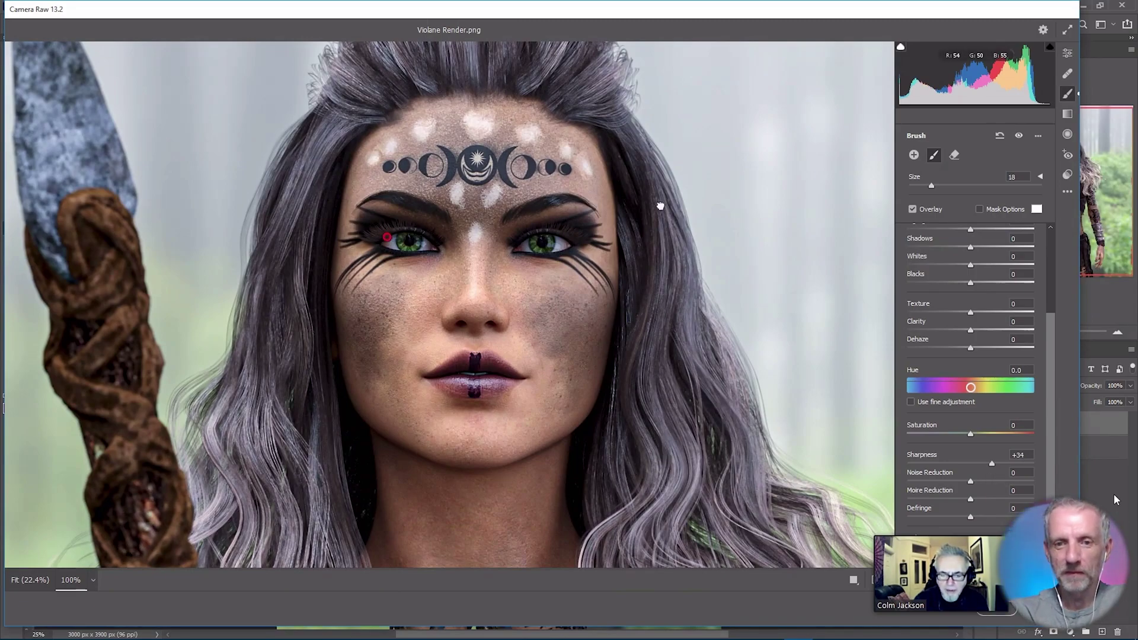
Inspect the render at 100%, from the face down over the torso to the skirt and back up to the face
{"action": "scroll", "coordinate": [660, 205], "scroll_direction": "down", "scroll_amount": 15}
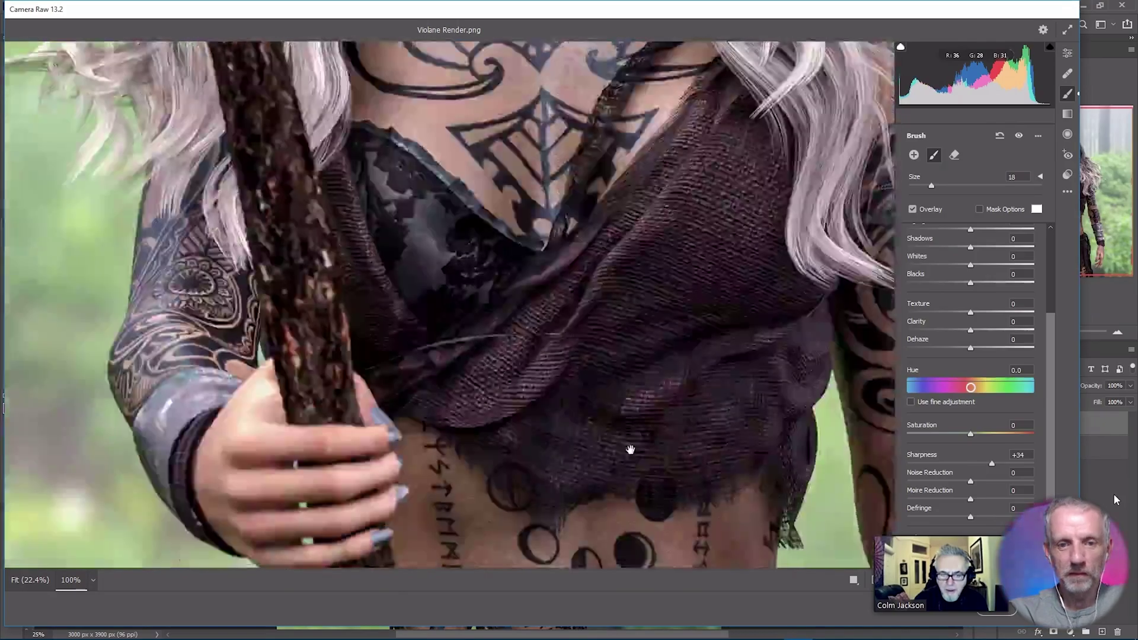
{"action": "scroll", "coordinate": [630, 450], "scroll_direction": "down", "scroll_amount": 5}
{"action": "scroll", "coordinate": [604, 350], "scroll_direction": "right", "scroll_amount": 3}
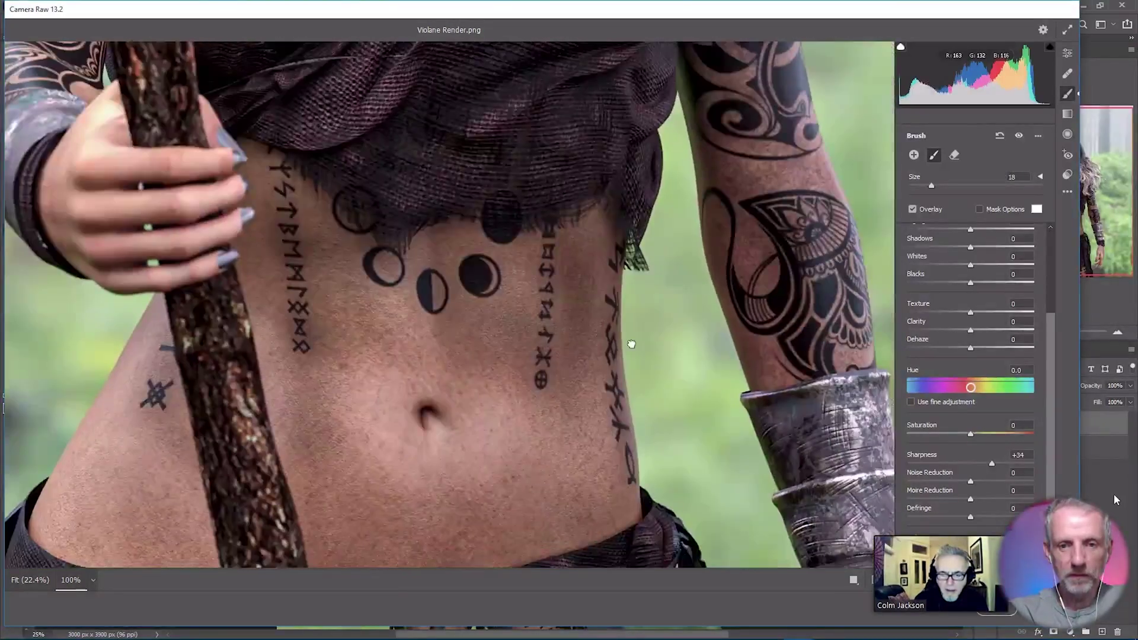
{"action": "left_click_drag", "start_coordinate": [631, 344], "coordinate": [689, 268]}
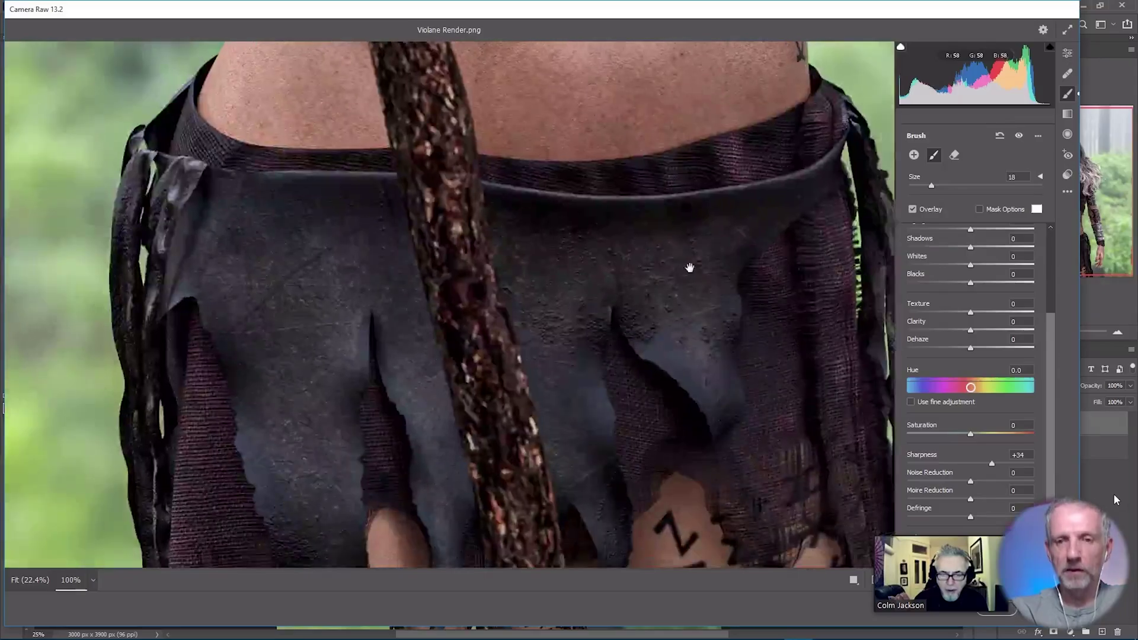
{"action": "scroll", "coordinate": [666, 156], "scroll_direction": "up", "scroll_amount": 10}
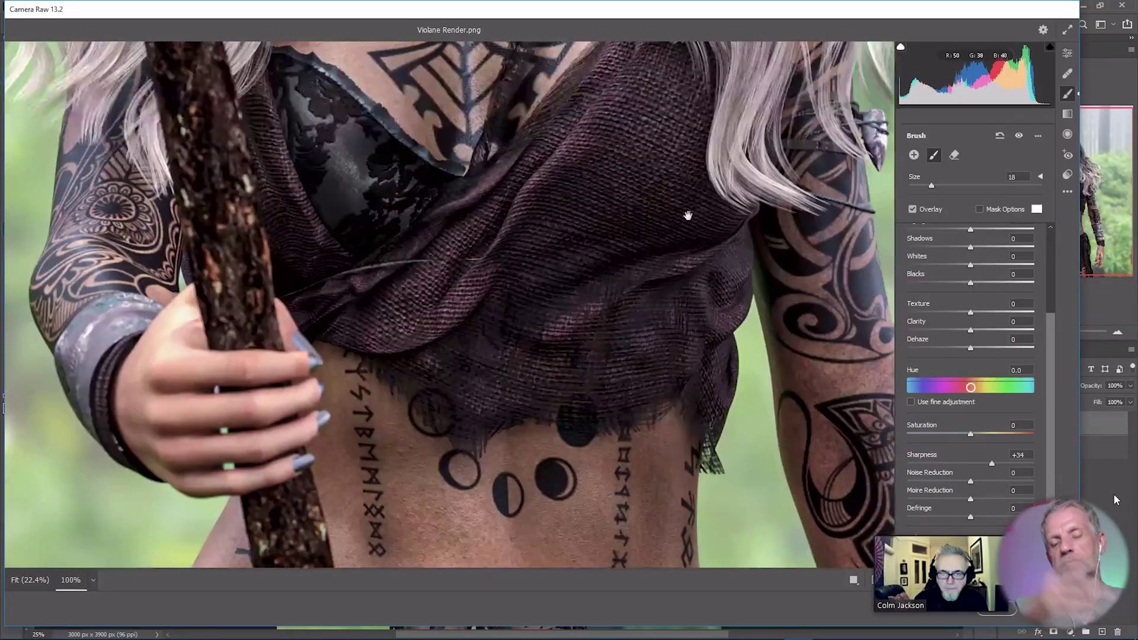
{"action": "scroll", "coordinate": [621, 186], "scroll_direction": "up", "scroll_amount": 15}
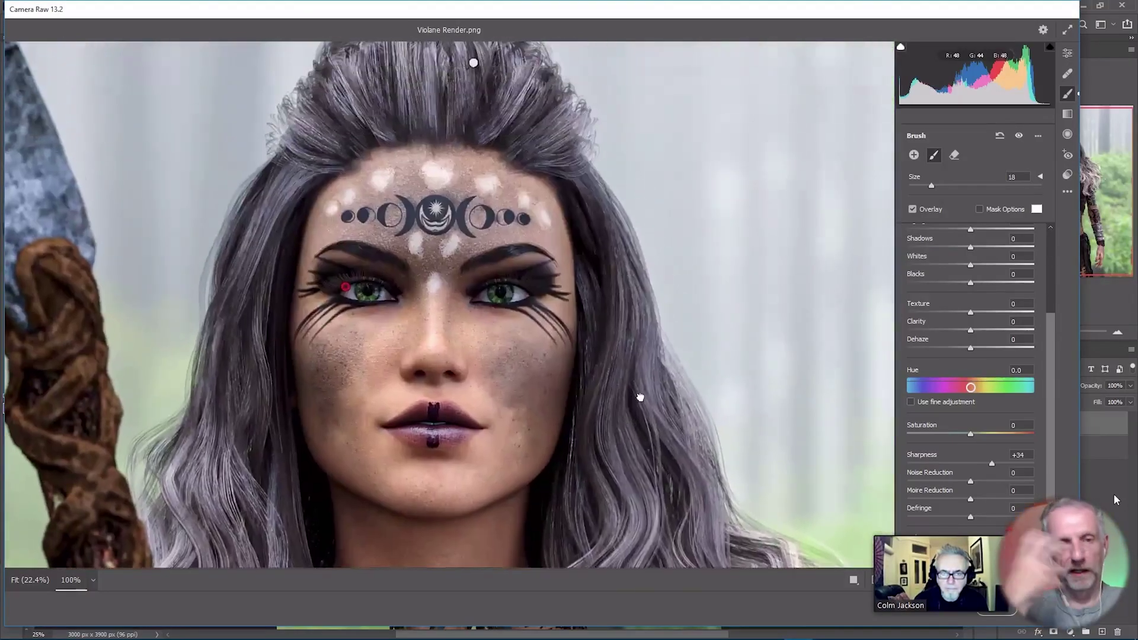
{"action": "left_click_drag", "start_coordinate": [640, 397], "coordinate": [655, 393]}
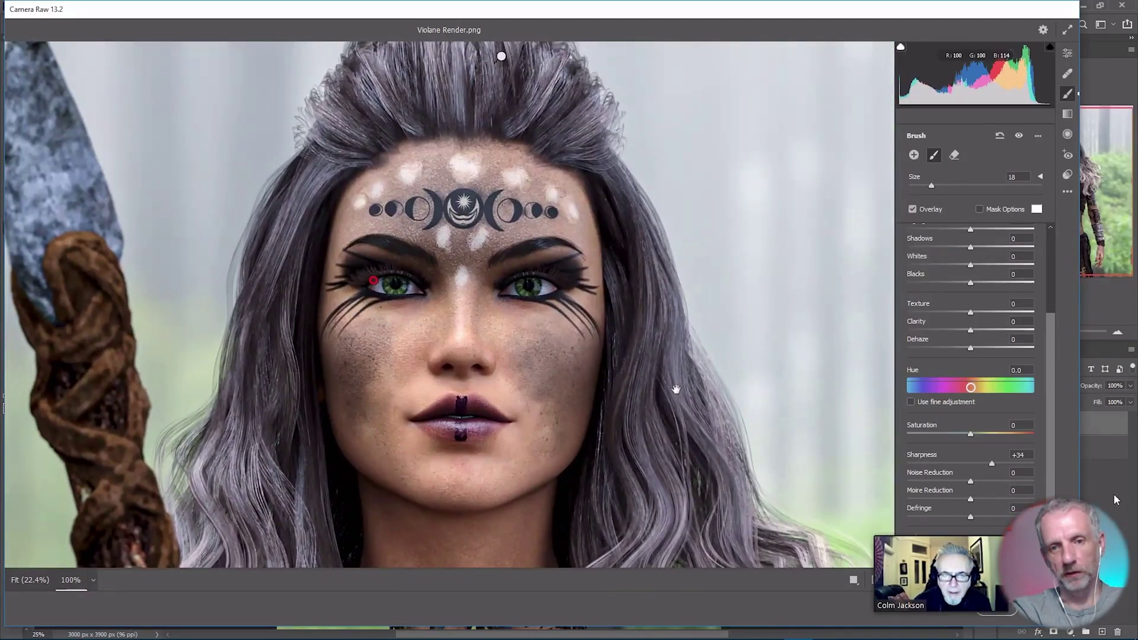
View the render at 50% and start a new brush adjustment with reset local correction settings, highlights at +38 and whites at +36
{"action": "left_click", "coordinate": [94, 583]}
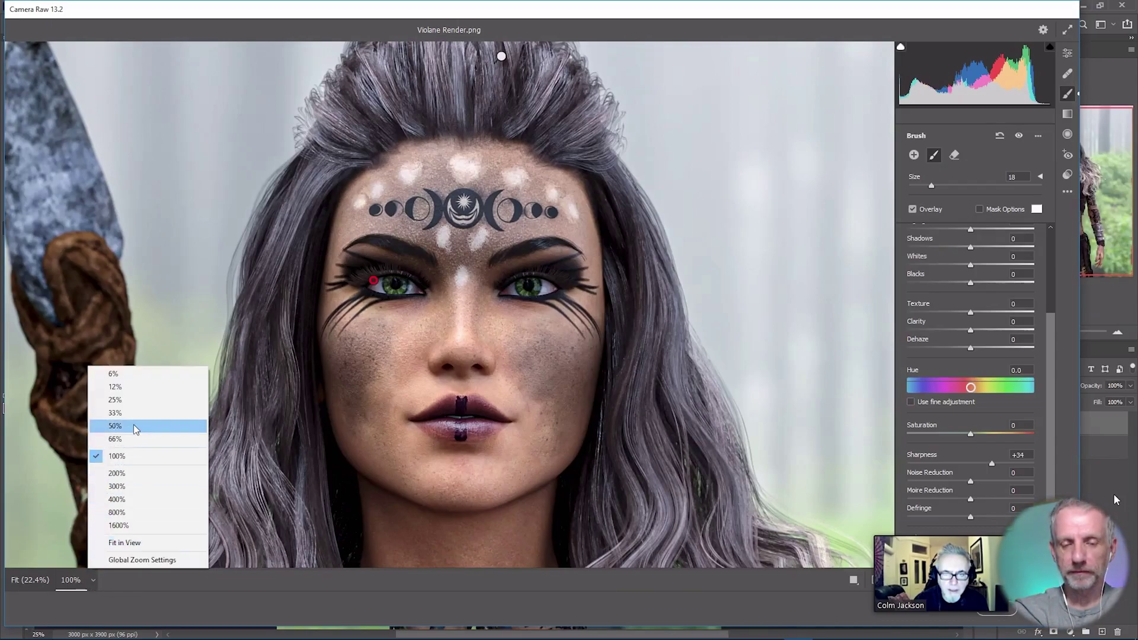
{"action": "key", "text": "Return"}
{"action": "left_click_drag", "start_coordinate": [439, 295], "coordinate": [536, 288]}
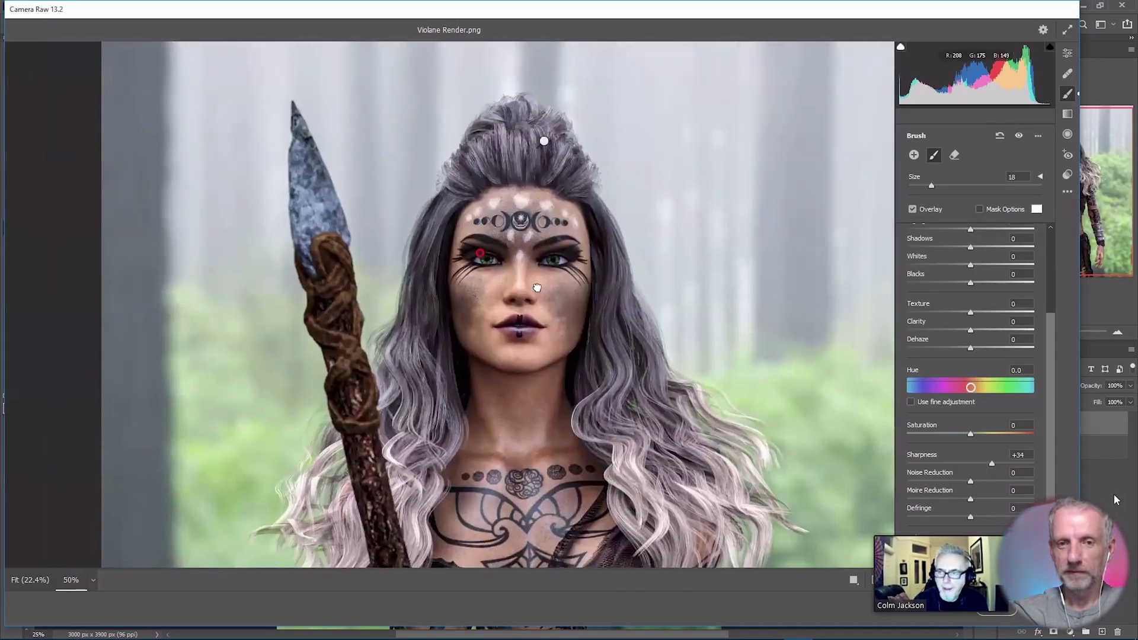
{"action": "left_click", "coordinate": [915, 156]}
{"action": "left_click", "coordinate": [1037, 139]}
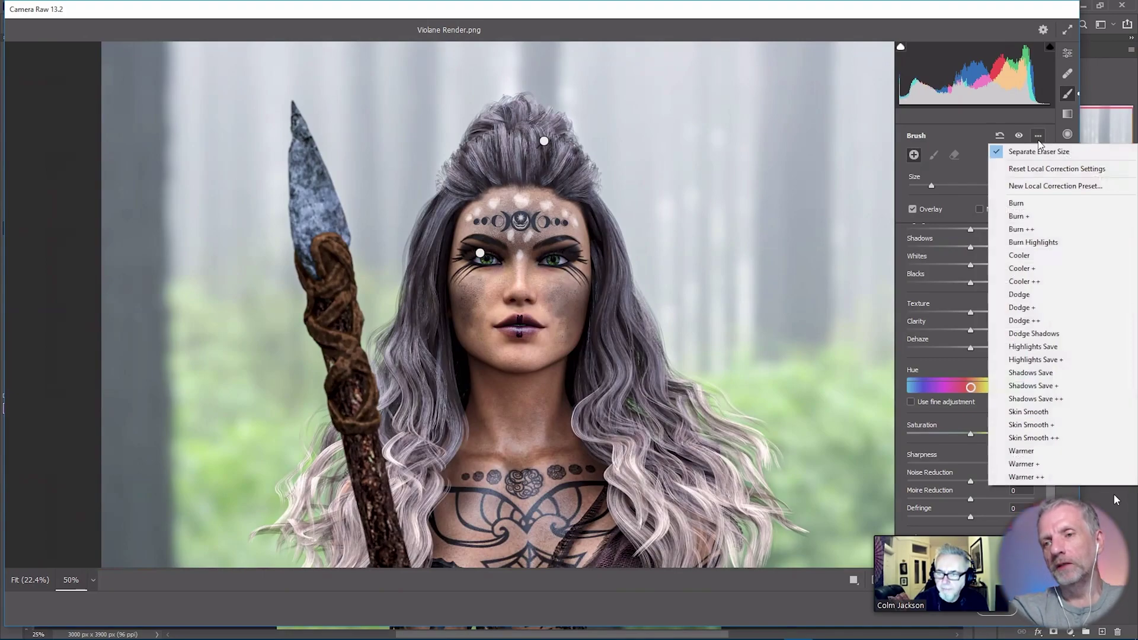
{"action": "left_click", "coordinate": [1041, 168]}
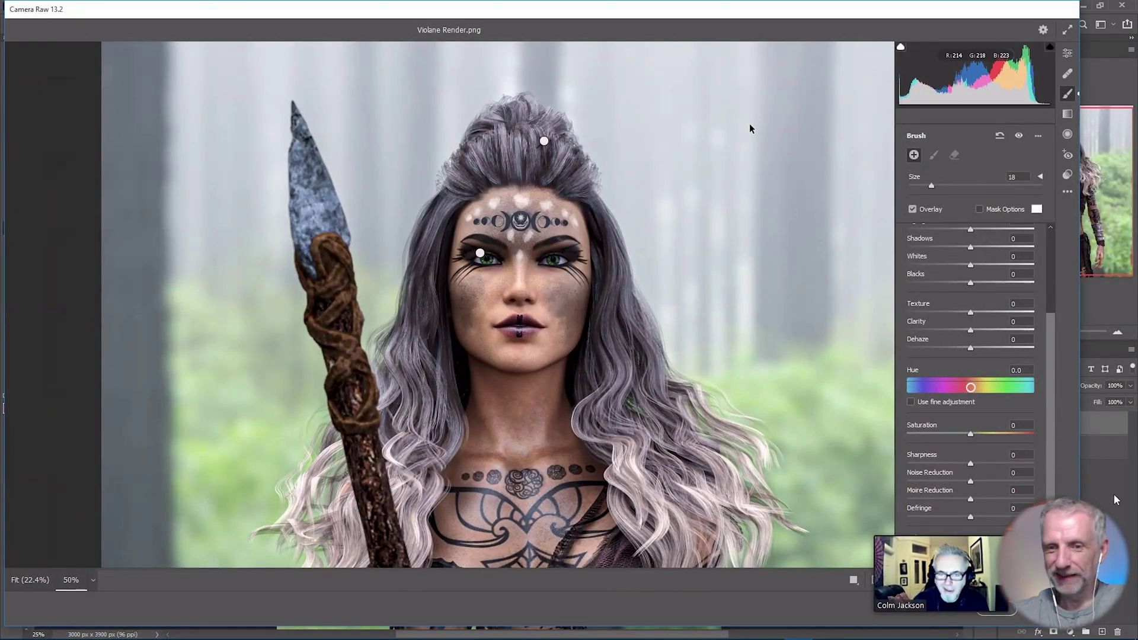
{"action": "scroll", "coordinate": [978, 348], "scroll_direction": "up", "scroll_amount": 3}
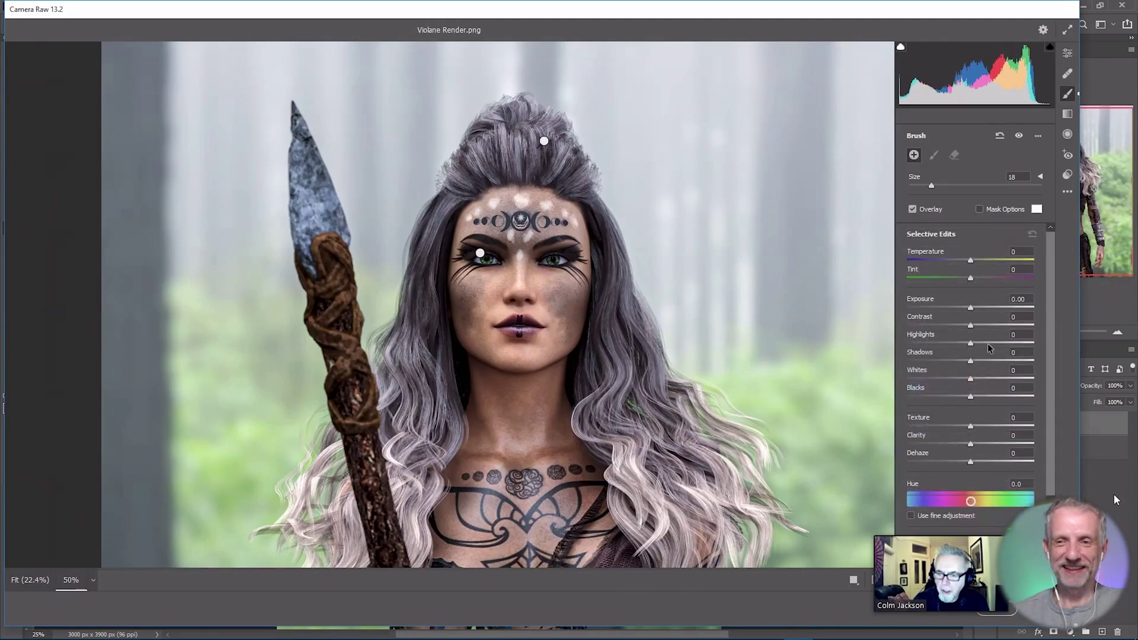
{"action": "left_click_drag", "start_coordinate": [992, 344], "coordinate": [997, 343]}
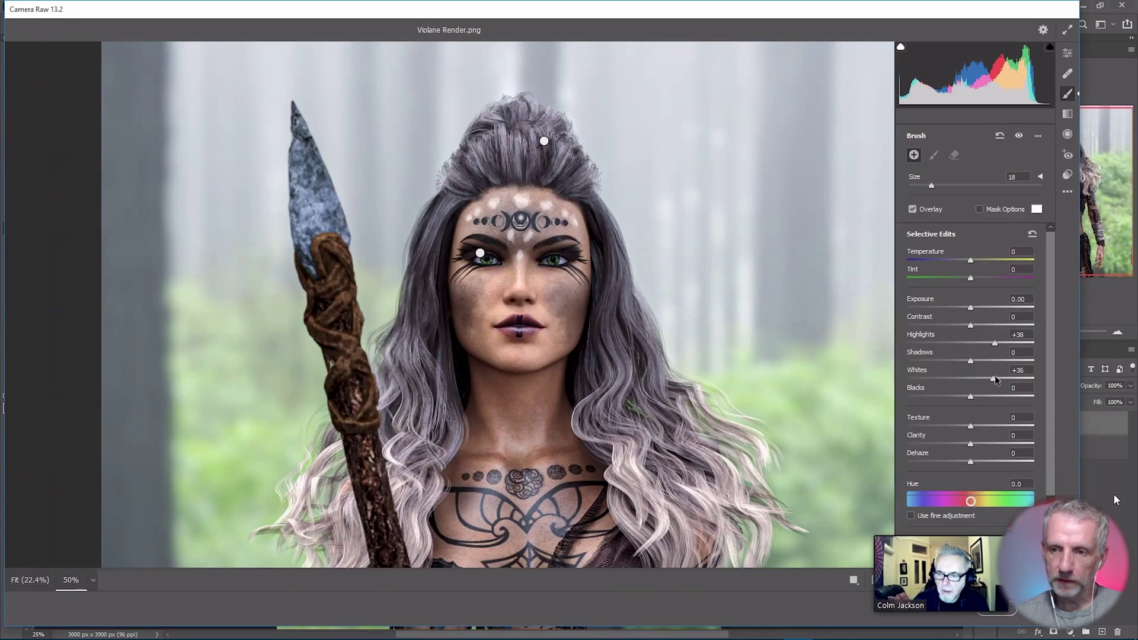
Reduce the brush size to 4 and paint the highlights adjustment over the hair at the woman's crown
{"action": "scroll", "coordinate": [678, 253], "scroll_direction": "down", "scroll_amount": 3}
{"action": "key", "text": "bracketleft"}
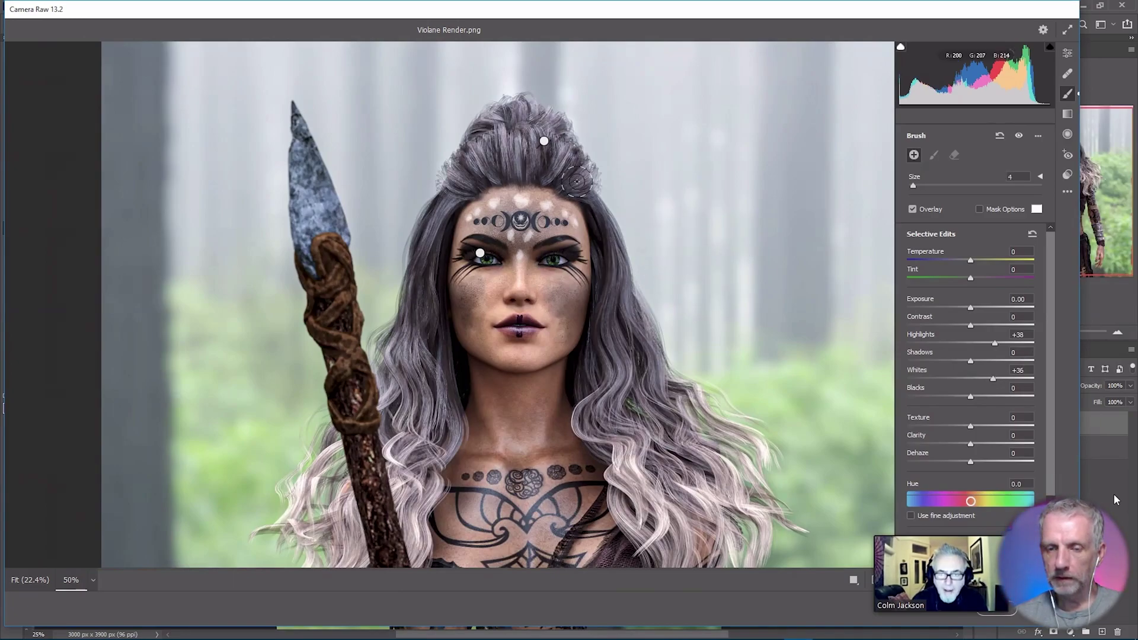
{"action": "key", "text": "bracketright"}
{"action": "left_click_drag", "start_coordinate": [508, 175], "coordinate": [513, 121]}
{"action": "left_click_drag", "start_coordinate": [549, 175], "coordinate": [576, 131]}
{"action": "mouse_move", "coordinate": [492, 179]}
{"action": "left_mouse_down"}
{"action": "mouse_move", "coordinate": [475, 152]}
{"action": "mouse_move", "coordinate": [468, 183]}
{"action": "mouse_move", "coordinate": [460, 168]}
{"action": "left_mouse_up"}
{"action": "mouse_move", "coordinate": [583, 174]}
{"action": "left_mouse_down"}
{"action": "mouse_move", "coordinate": [582, 183]}
{"action": "mouse_move", "coordinate": [593, 171]}
{"action": "left_mouse_up"}
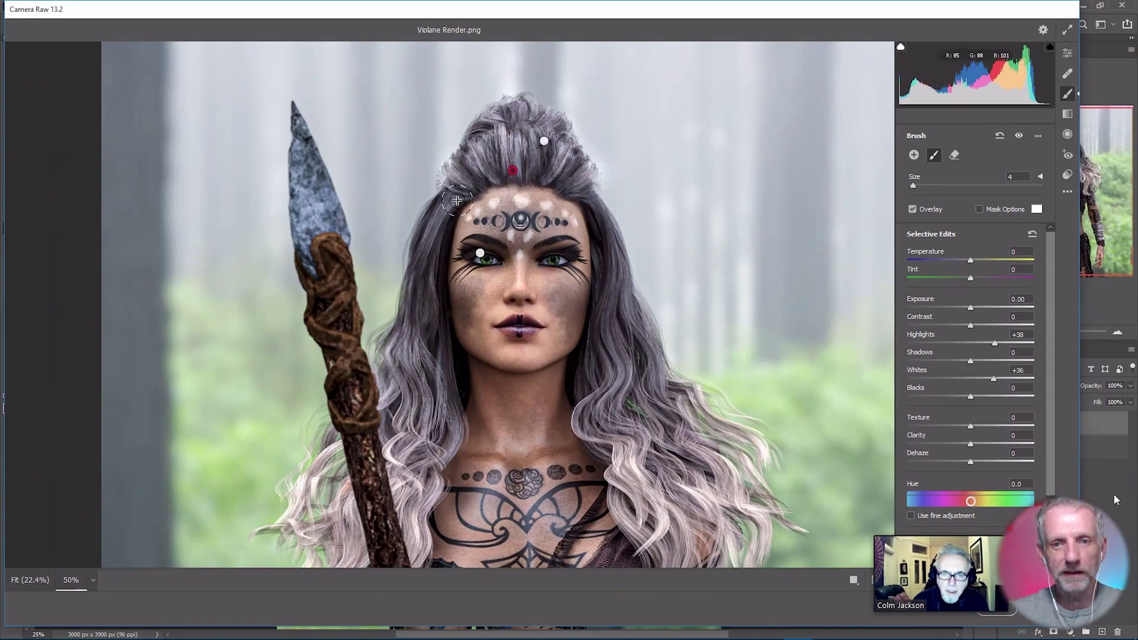
Paint the highlights adjustment down the hair lengths on both sides of the face and across the top of the crown
{"action": "left_click_drag", "start_coordinate": [452, 204], "coordinate": [418, 281]}
{"action": "mouse_move", "coordinate": [620, 242]}
{"action": "left_mouse_down"}
{"action": "mouse_move", "coordinate": [599, 319]}
{"action": "mouse_move", "coordinate": [617, 264]}
{"action": "mouse_move", "coordinate": [607, 302]}
{"action": "mouse_move", "coordinate": [640, 322]}
{"action": "left_mouse_up"}
{"action": "left_click_drag", "start_coordinate": [632, 284], "coordinate": [638, 358]}
{"action": "left_click_drag", "start_coordinate": [570, 183], "coordinate": [594, 154]}
{"action": "mouse_move", "coordinate": [425, 286]}
{"action": "left_mouse_down"}
{"action": "mouse_move", "coordinate": [435, 359]}
{"action": "mouse_move", "coordinate": [440, 319]}
{"action": "mouse_move", "coordinate": [441, 289]}
{"action": "mouse_move", "coordinate": [419, 364]}
{"action": "left_mouse_up"}
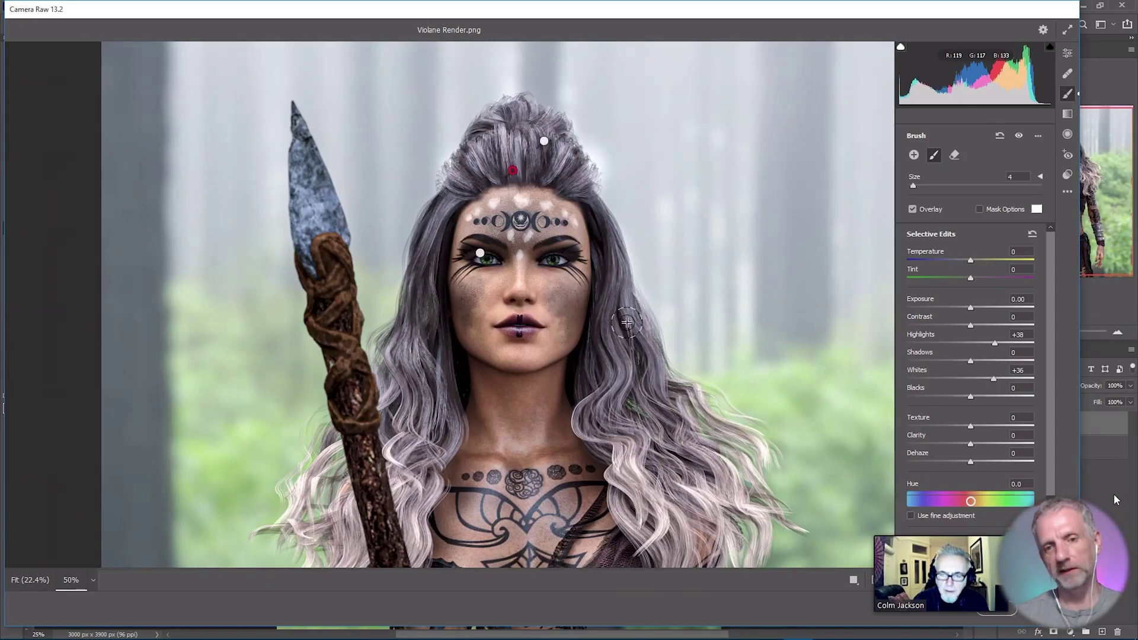
{"action": "left_click_drag", "start_coordinate": [633, 333], "coordinate": [651, 390]}
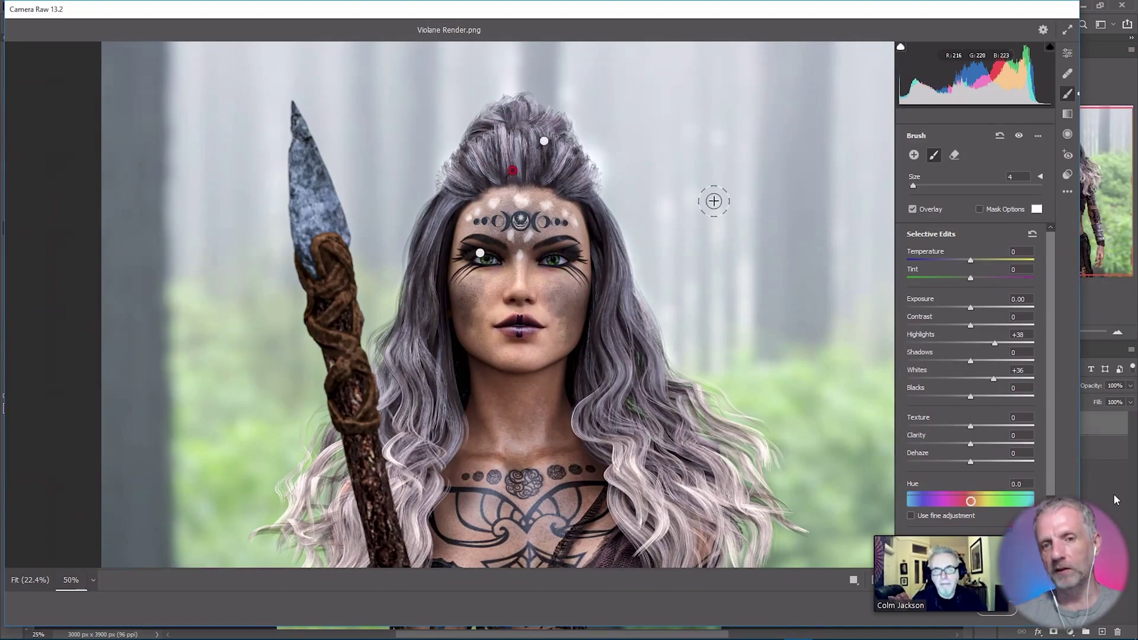
{"action": "mouse_move", "coordinate": [491, 124]}
{"action": "left_mouse_down"}
{"action": "mouse_move", "coordinate": [532, 132]}
{"action": "mouse_move", "coordinate": [572, 109]}
{"action": "left_mouse_up"}
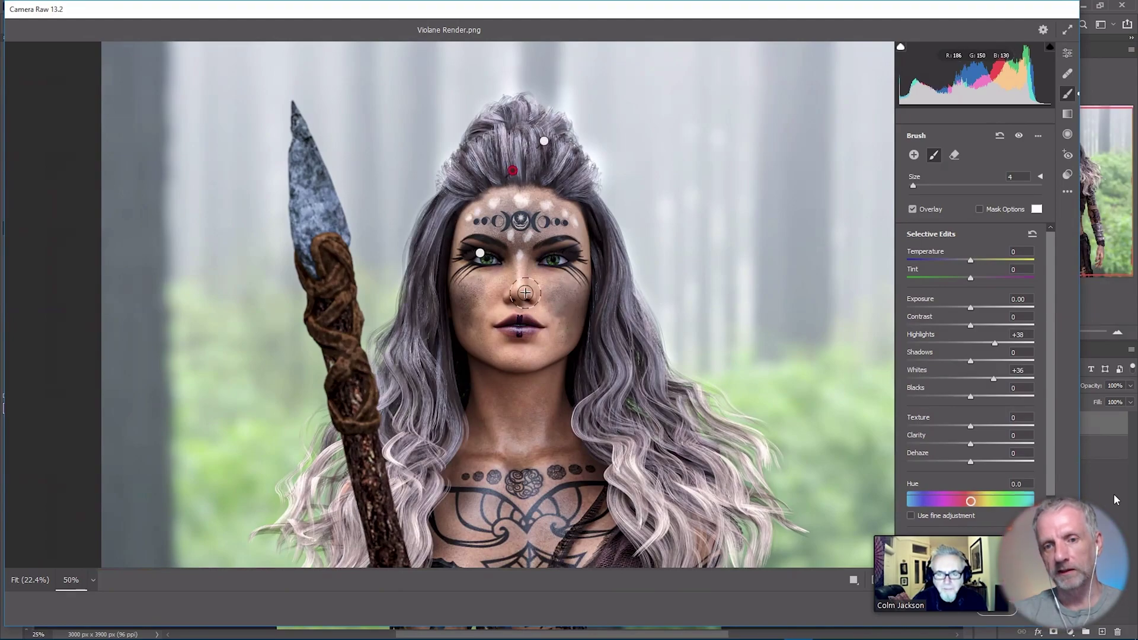
Enlarge the brush to 6 and compare the render with and without the local brush adjustments
{"action": "key", "text": "]"}
{"action": "key", "text": "]"}
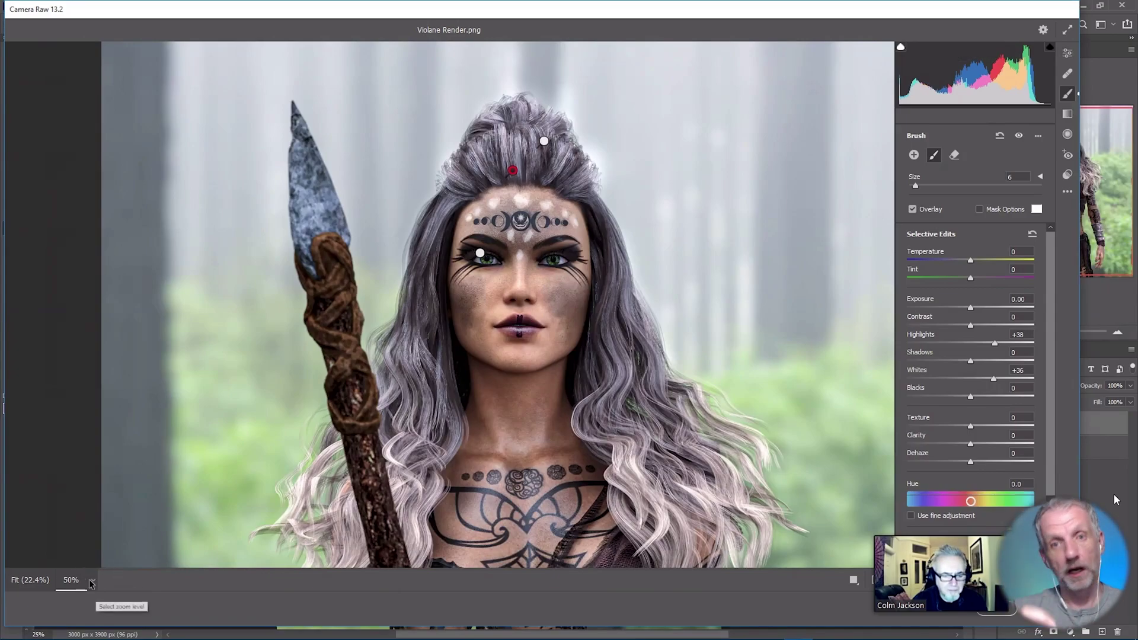
{"action": "left_click", "coordinate": [93, 581]}
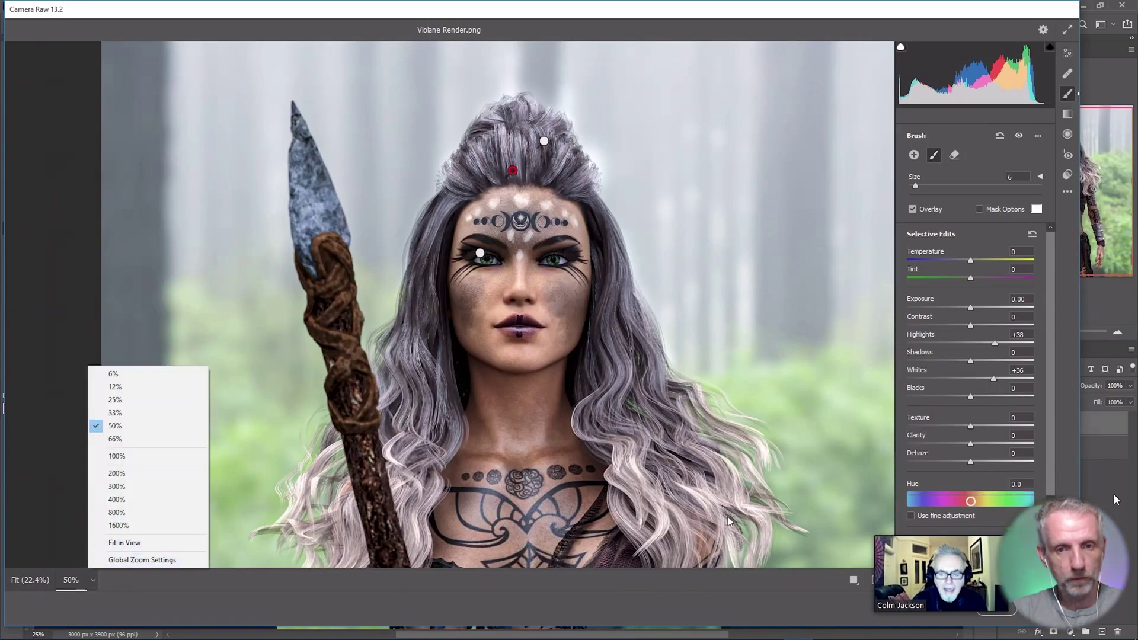
{"action": "key", "text": "Escape"}
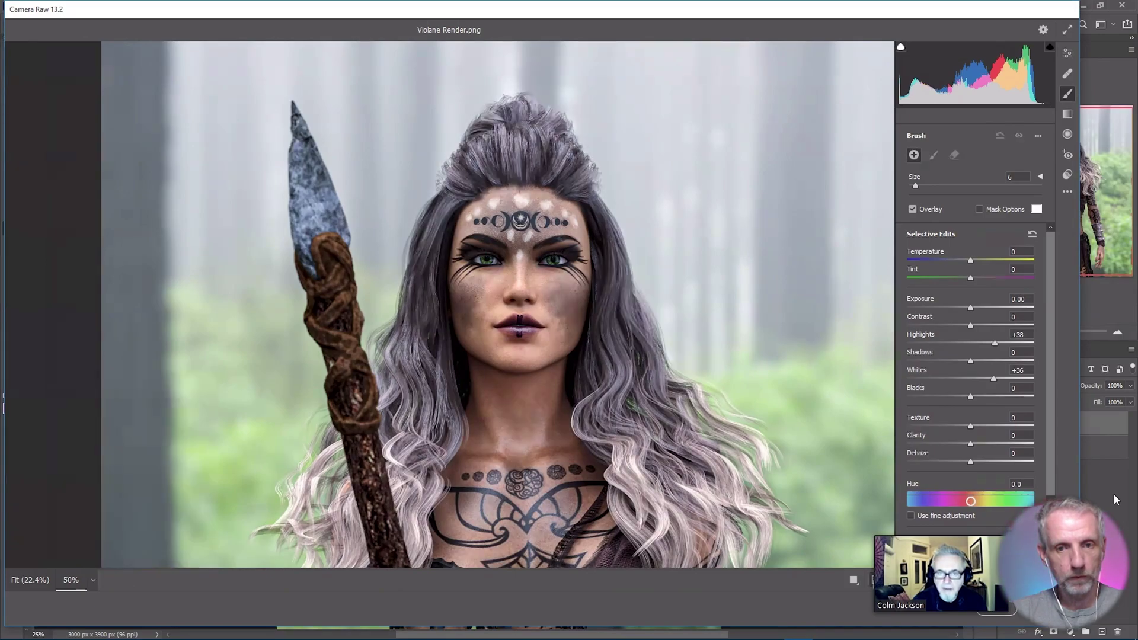
{"action": "key", "text": "p"}
{"action": "key", "text": "p"}
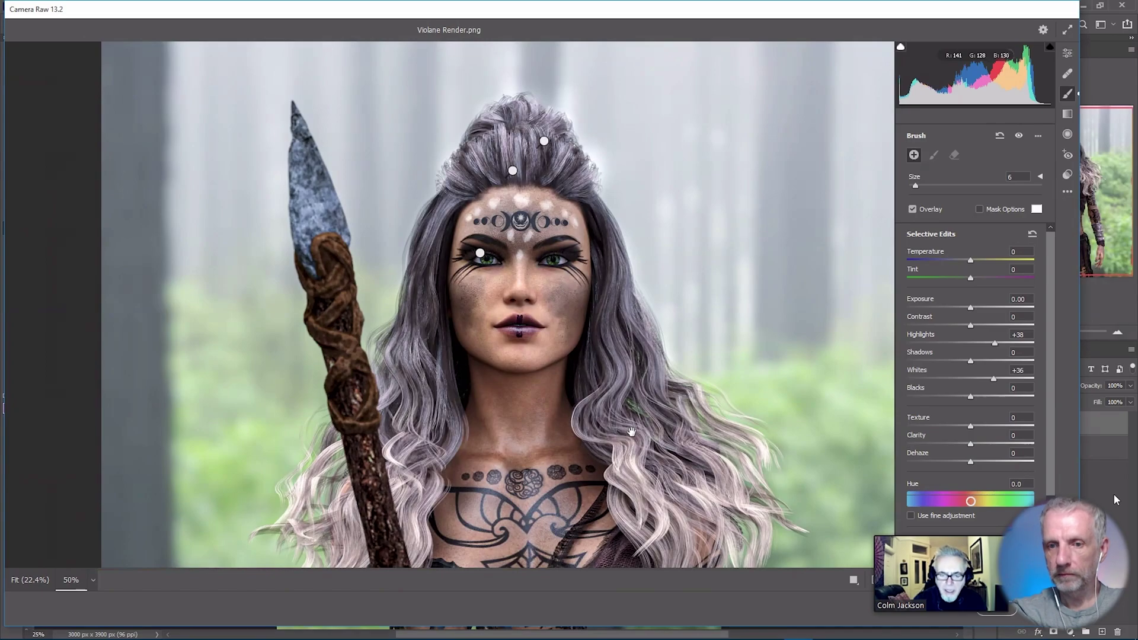
Prepare another new brush adjustment with reset local correction settings, highlights at -30 and whites at -24
{"action": "left_click_drag", "start_coordinate": [631, 432], "coordinate": [685, 283]}
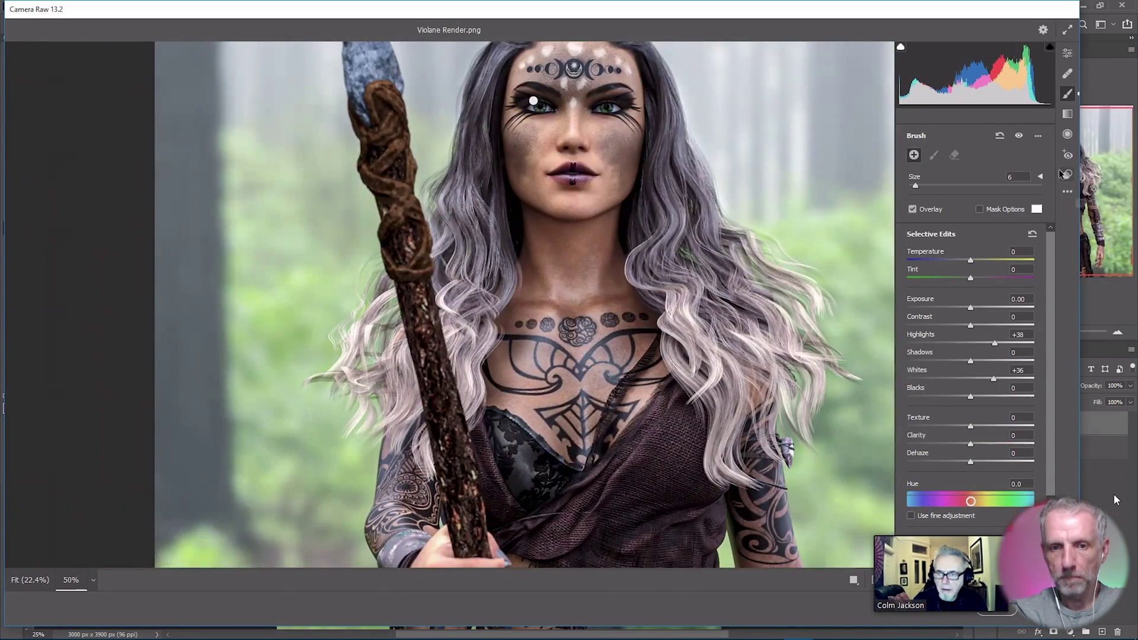
{"action": "left_click_drag", "start_coordinate": [830, 191], "coordinate": [823, 290]}
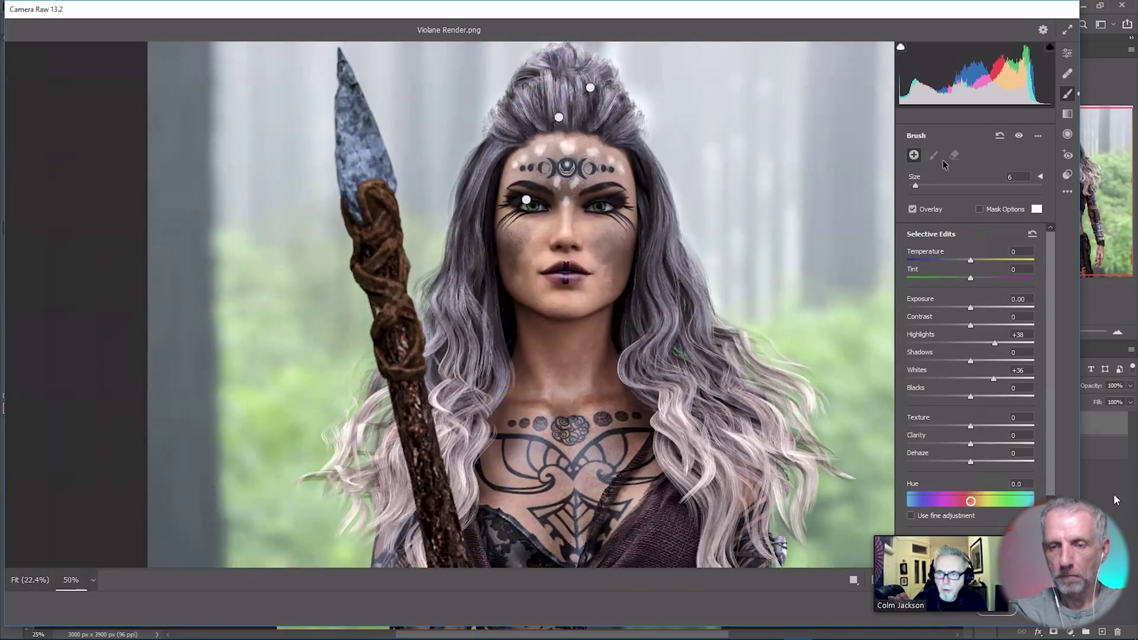
{"action": "left_click", "coordinate": [1037, 135]}
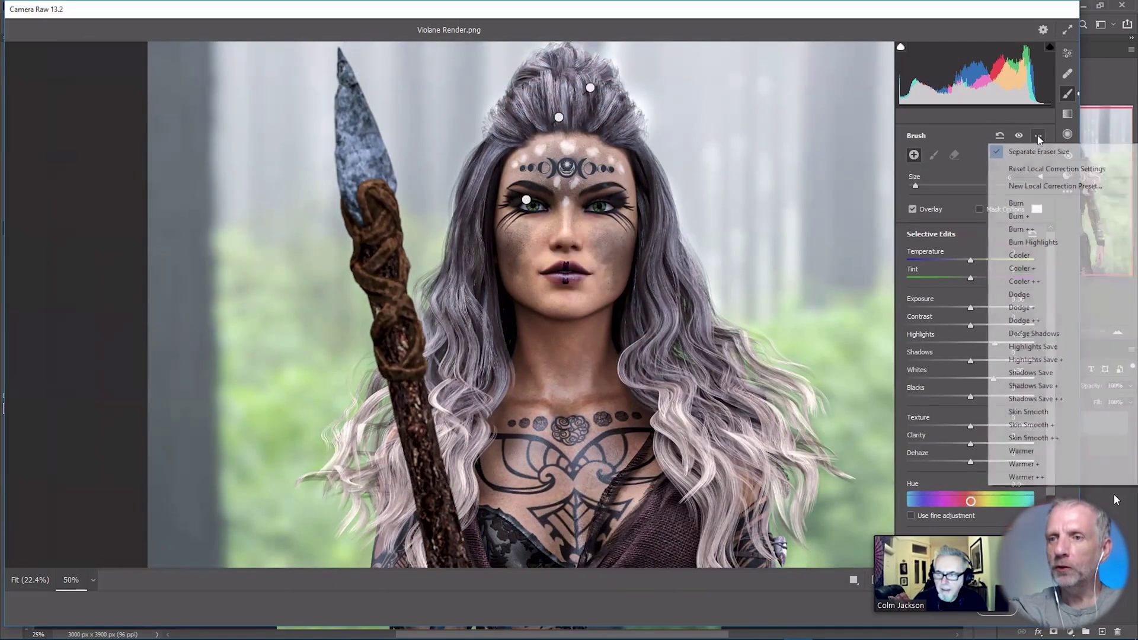
{"action": "left_click", "coordinate": [1037, 168]}
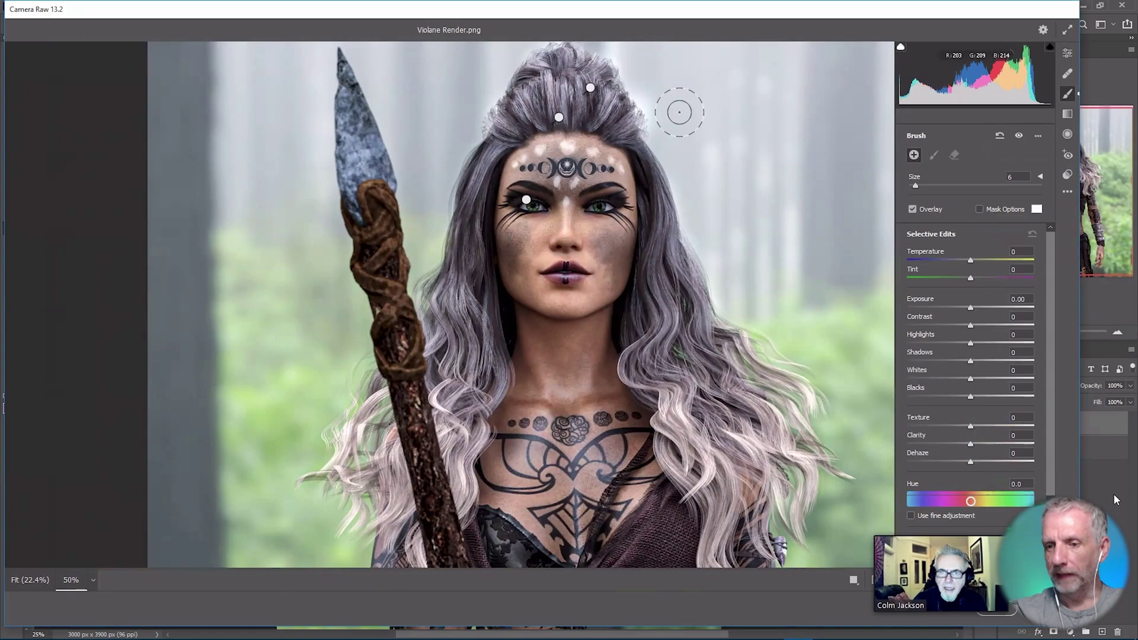
{"action": "left_click", "coordinate": [589, 87]}
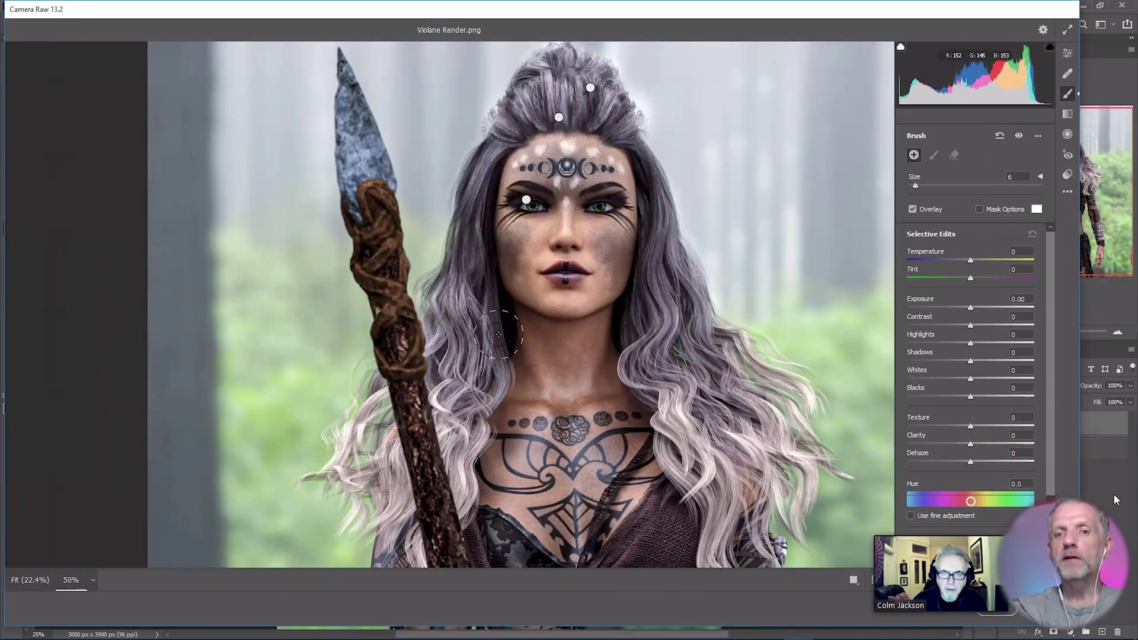
{"action": "mouse_move", "coordinate": [590, 88]}
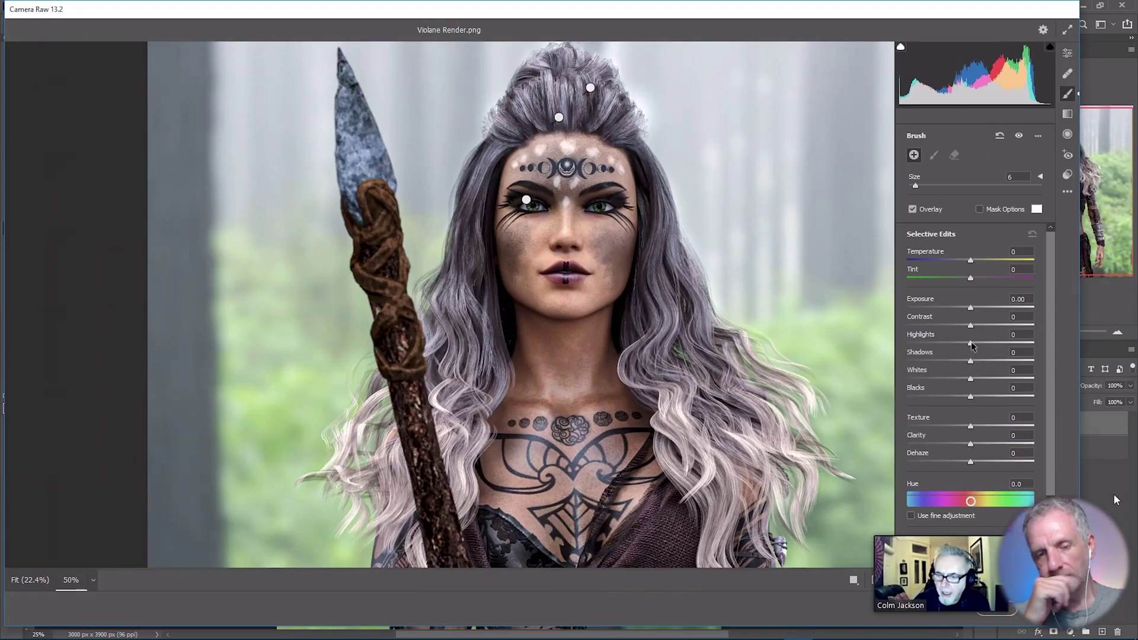
{"action": "mouse_move", "coordinate": [970, 344]}
{"action": "left_mouse_down"}
{"action": "mouse_move", "coordinate": [955, 349]}
{"action": "mouse_move", "coordinate": [954, 382]}
{"action": "left_mouse_up"}
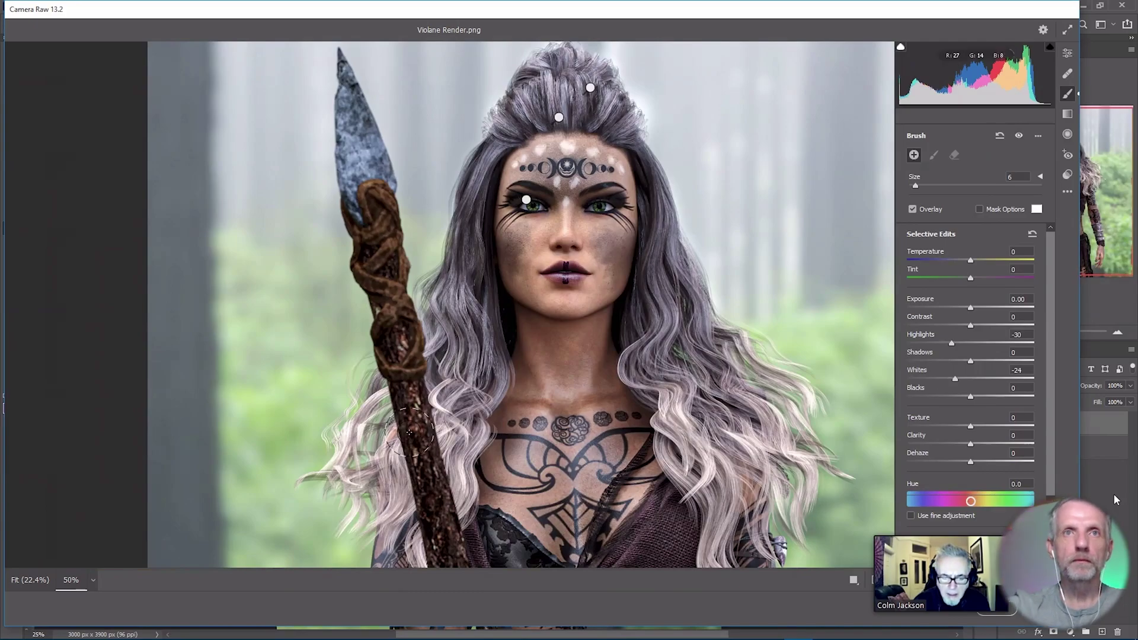
Paint the darkening adjustment over the light hair ends beside the staff
{"action": "mouse_move", "coordinate": [380, 415]}
{"action": "left_mouse_down"}
{"action": "mouse_move", "coordinate": [358, 430]}
{"action": "mouse_move", "coordinate": [355, 478]}
{"action": "left_mouse_up"}
{"action": "mouse_move", "coordinate": [347, 434]}
{"action": "left_mouse_down"}
{"action": "mouse_move", "coordinate": [345, 465]}
{"action": "mouse_move", "coordinate": [384, 449]}
{"action": "mouse_move", "coordinate": [391, 502]}
{"action": "left_mouse_up"}
{"action": "mouse_move", "coordinate": [398, 455]}
{"action": "left_mouse_down"}
{"action": "mouse_move", "coordinate": [366, 521]}
{"action": "mouse_move", "coordinate": [363, 495]}
{"action": "mouse_move", "coordinate": [349, 525]}
{"action": "mouse_move", "coordinate": [374, 479]}
{"action": "mouse_move", "coordinate": [361, 508]}
{"action": "mouse_move", "coordinate": [360, 440]}
{"action": "mouse_move", "coordinate": [373, 425]}
{"action": "mouse_move", "coordinate": [351, 432]}
{"action": "mouse_move", "coordinate": [333, 468]}
{"action": "mouse_move", "coordinate": [379, 427]}
{"action": "left_mouse_up"}
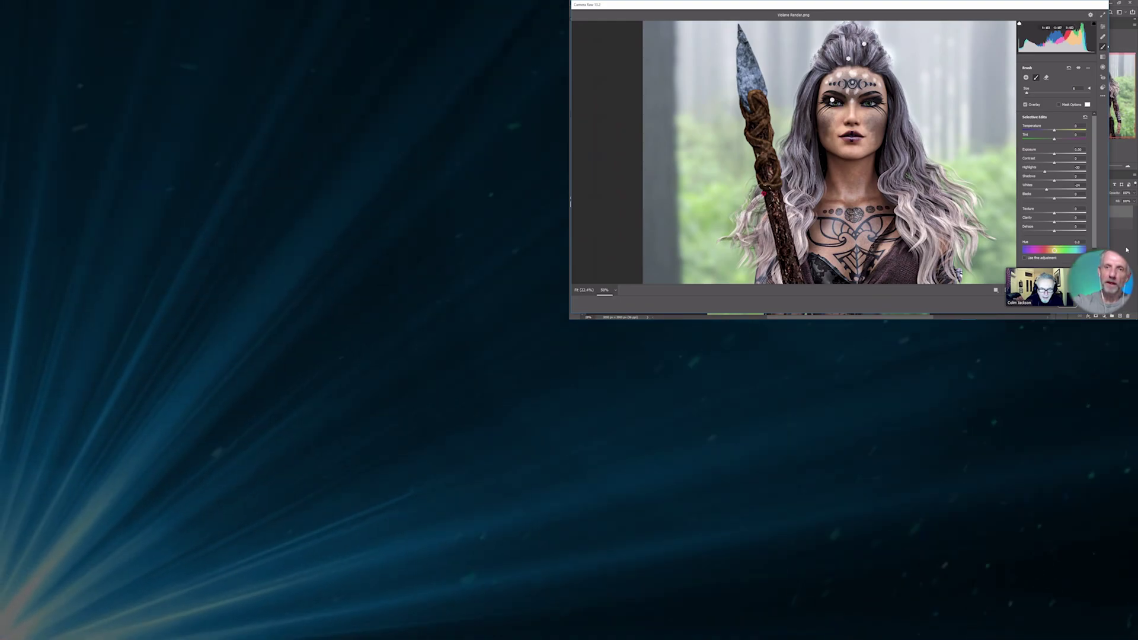